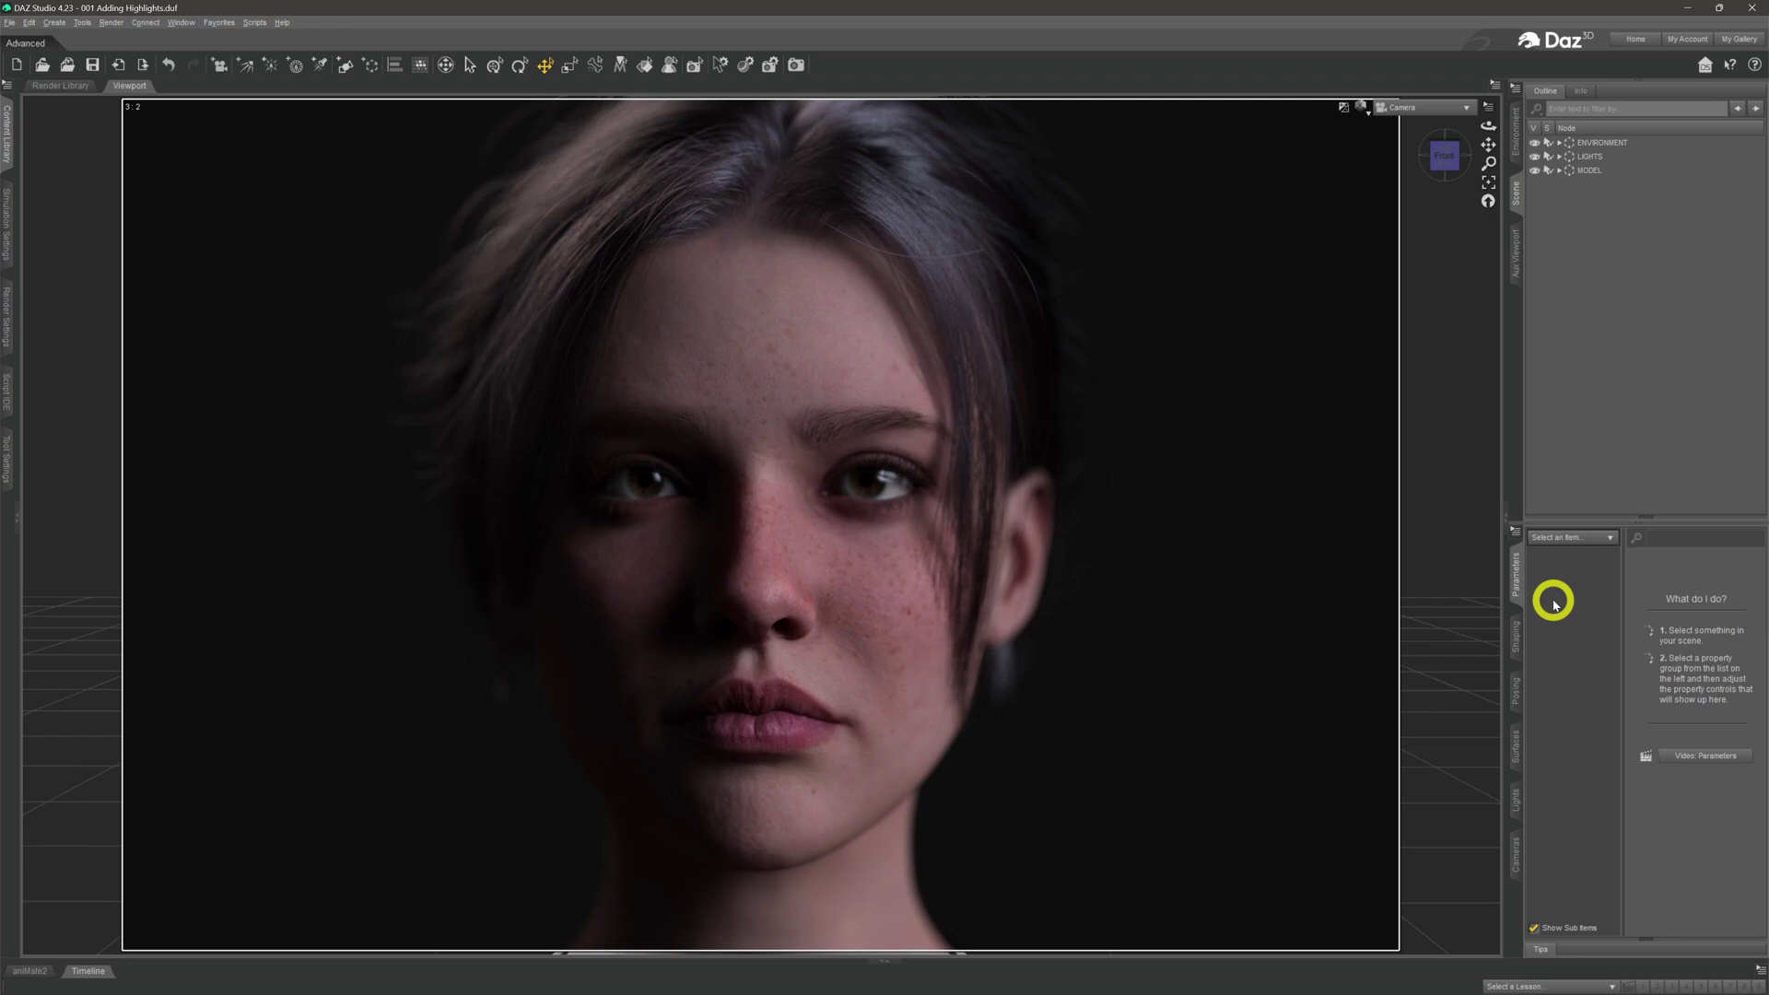
Select the Genesis 9 Female and choose its Skin surface group in the Surfaces tab
{"action": "left_click", "coordinate": [1560, 171]}
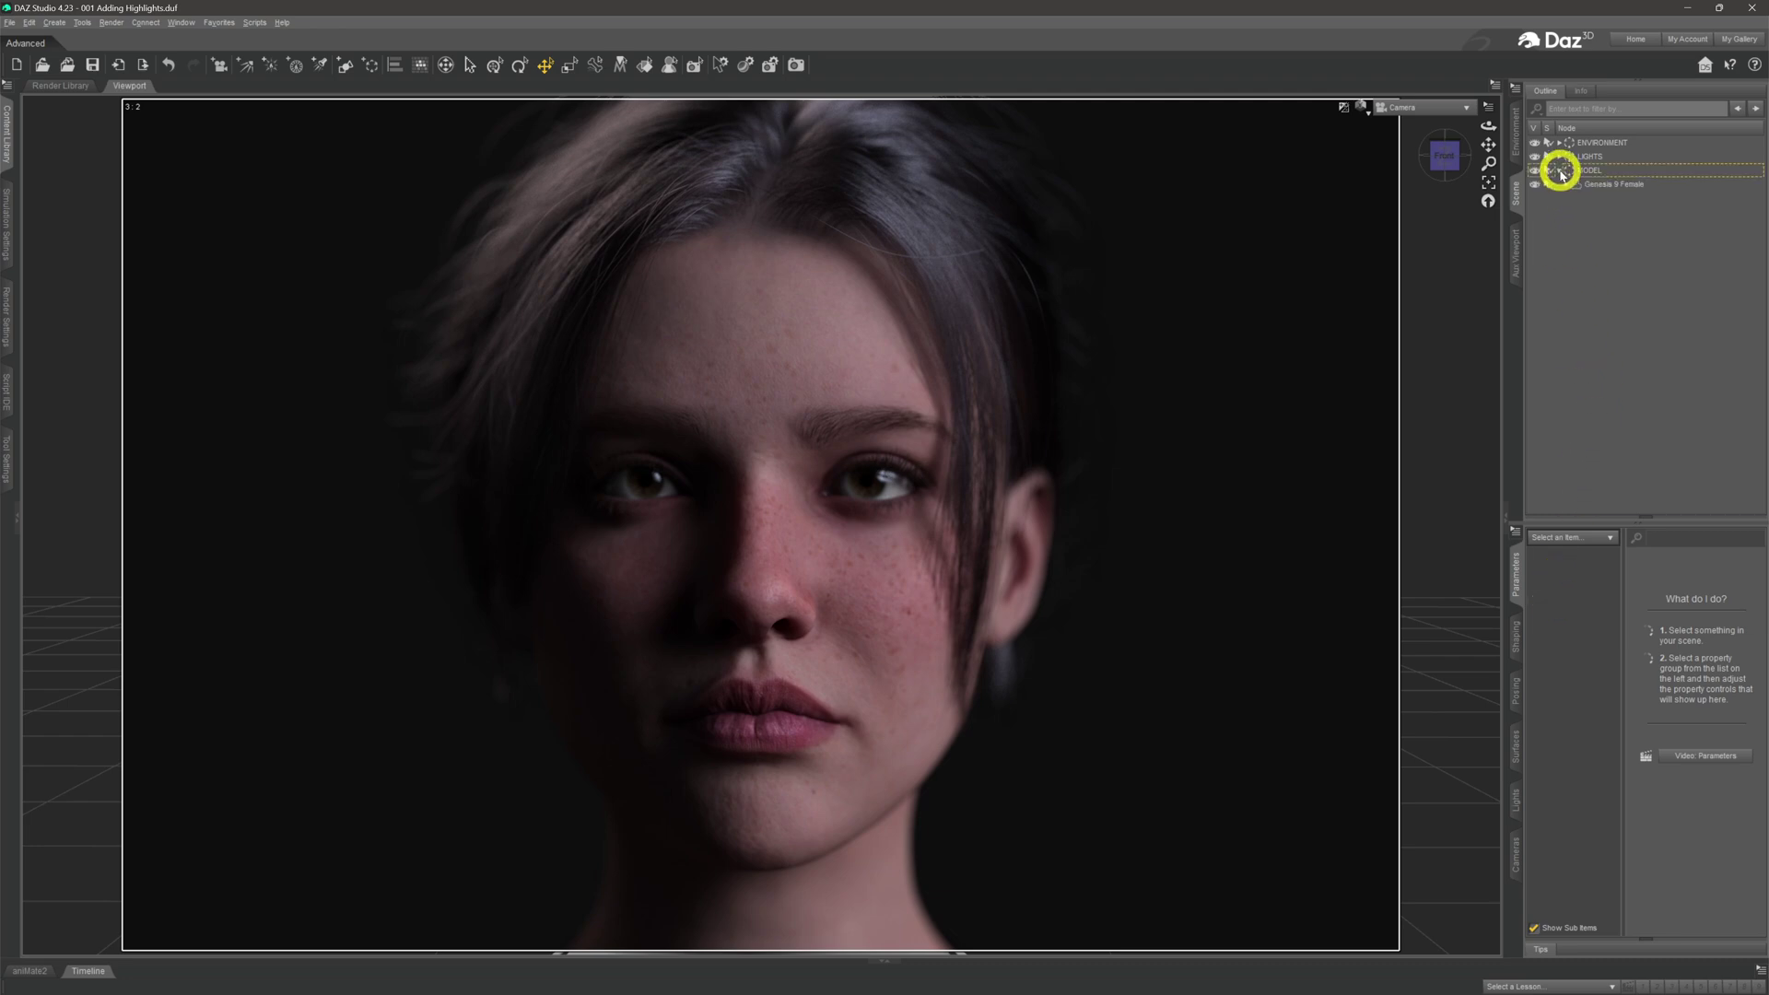
{"action": "left_click", "coordinate": [1611, 185]}
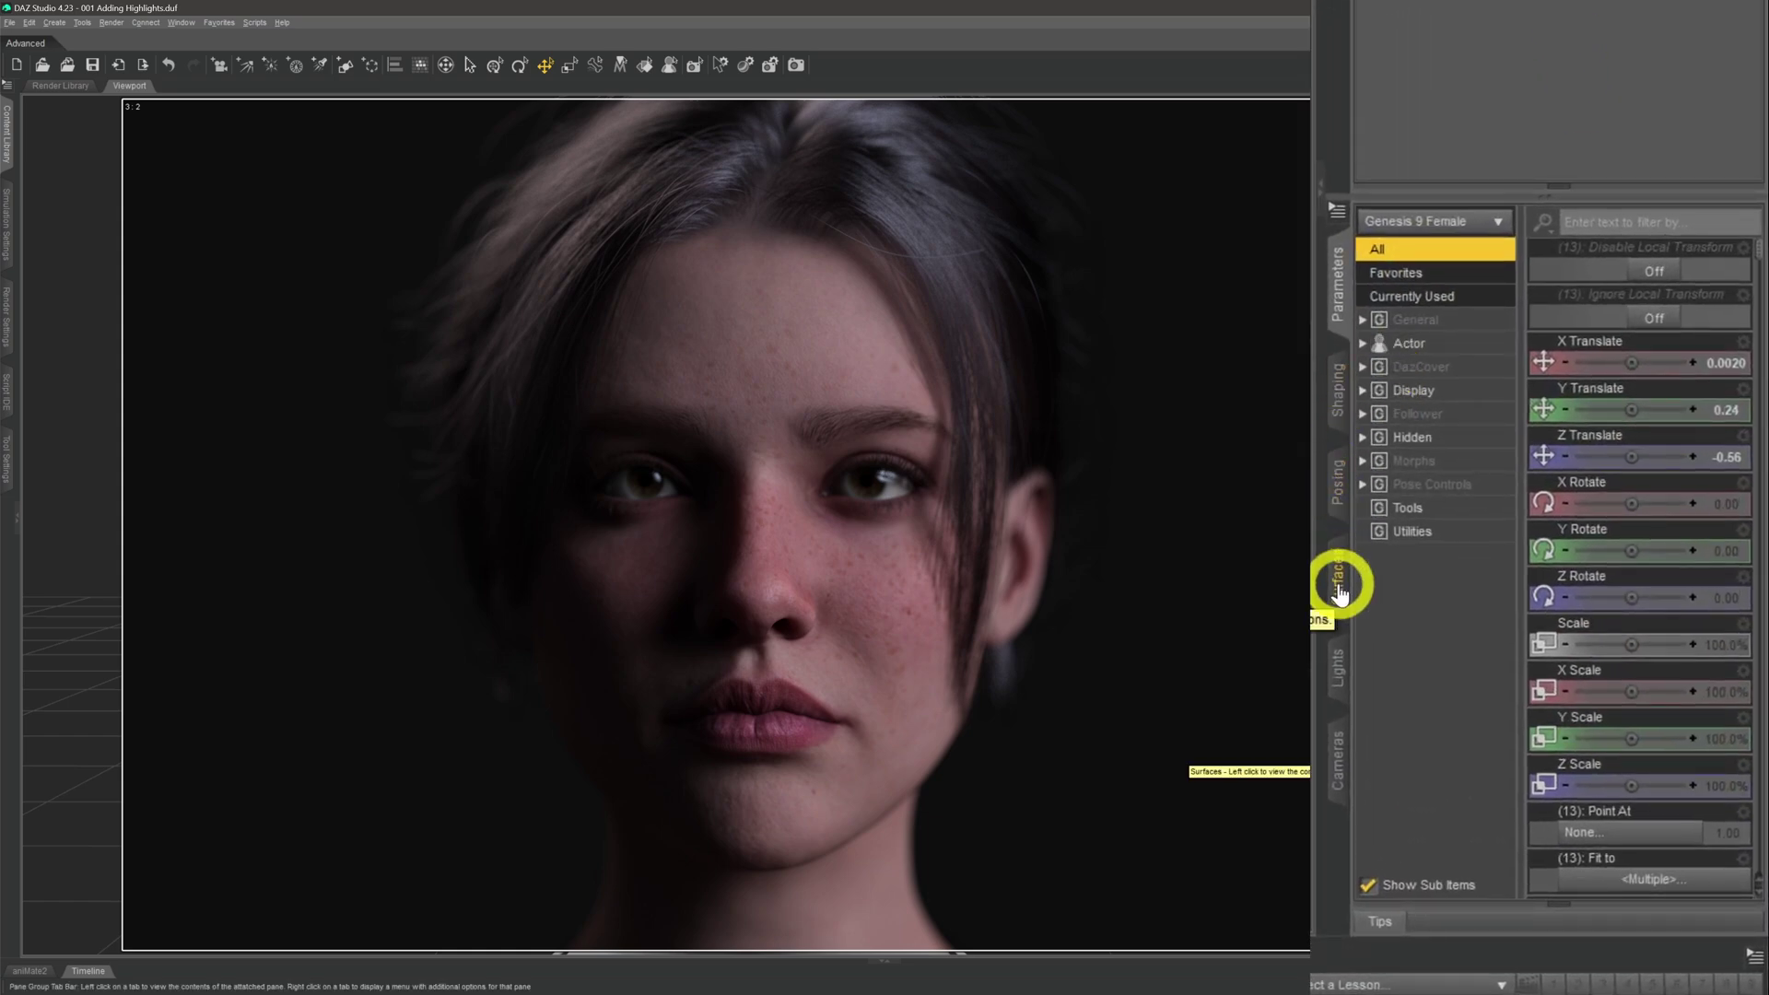
{"action": "left_click", "coordinate": [1338, 585]}
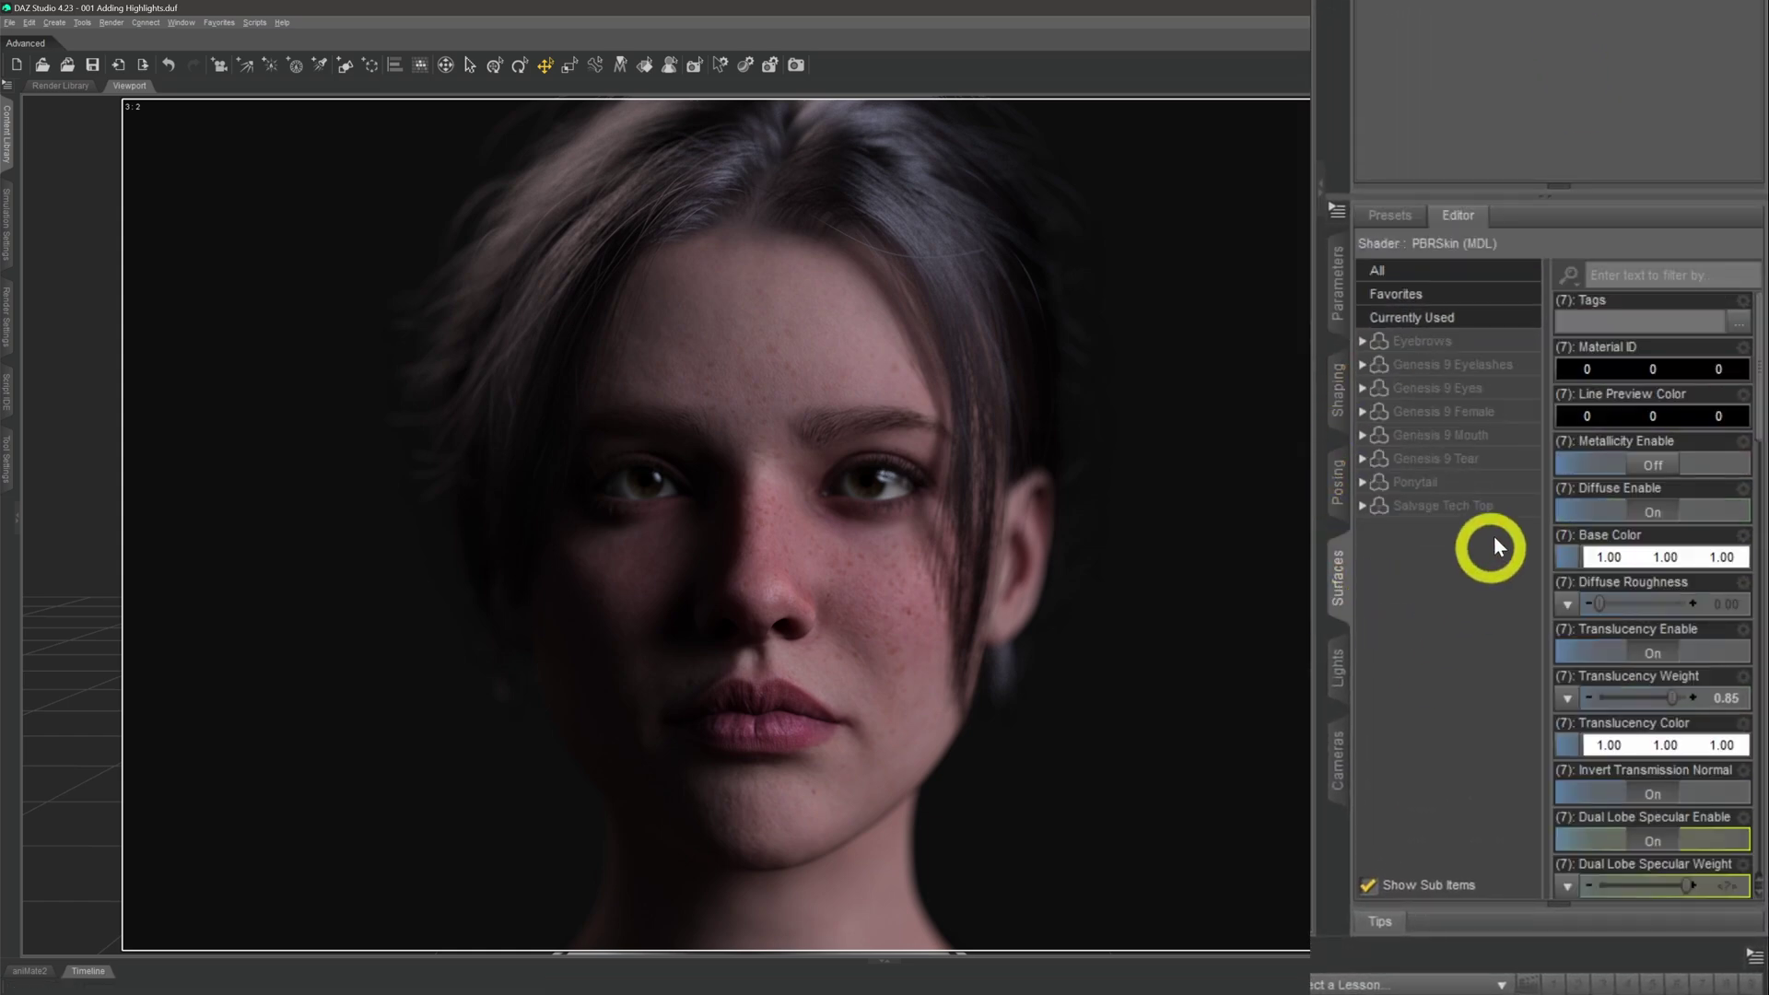
{"action": "left_click", "coordinate": [1493, 407]}
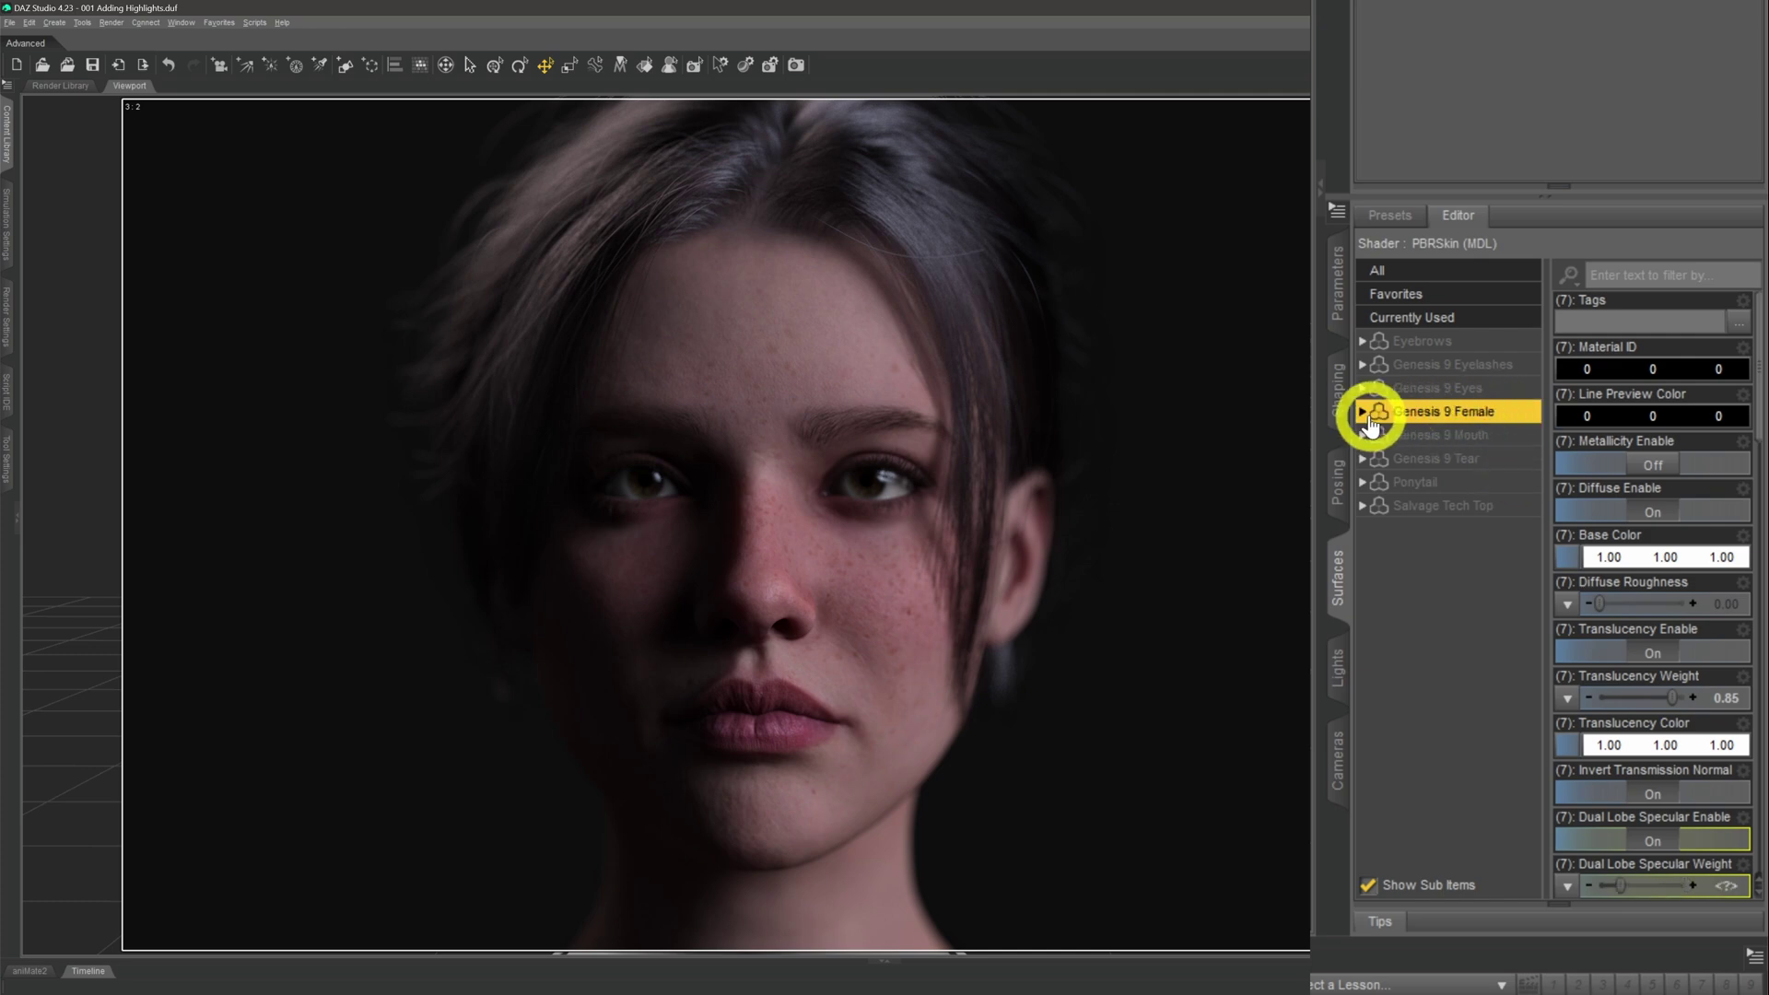
{"action": "left_click", "coordinate": [1363, 411]}
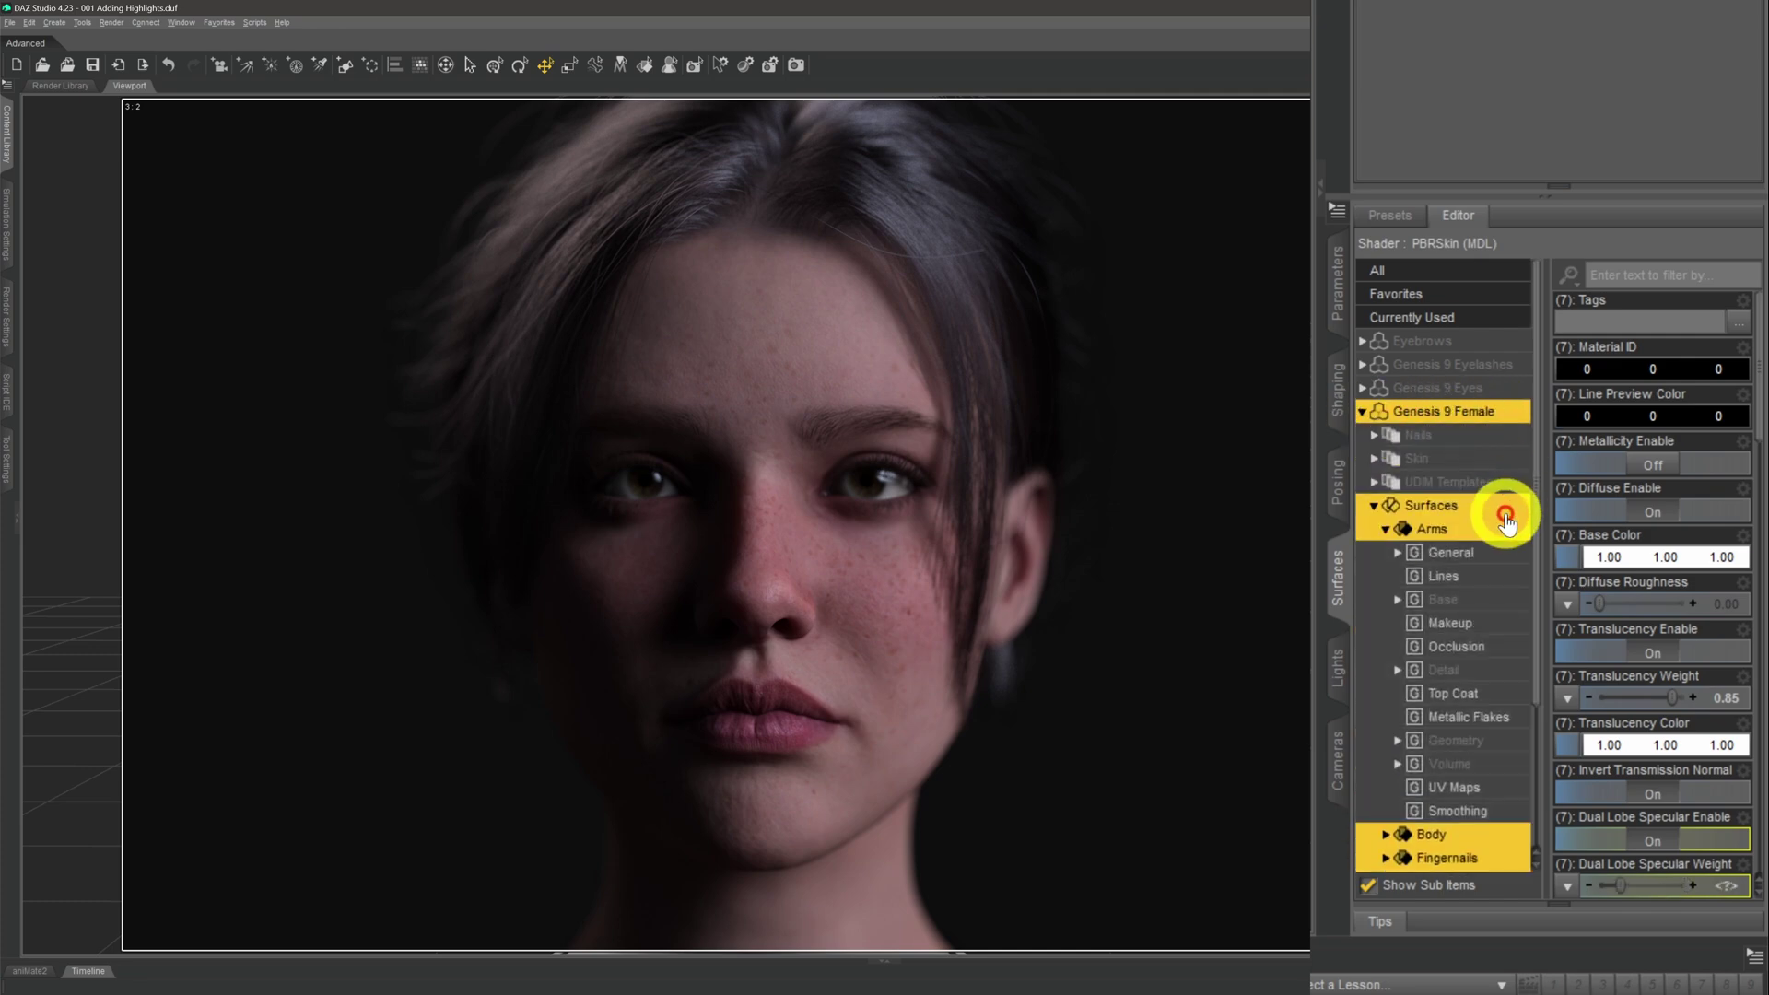
{"action": "left_click", "coordinate": [1437, 460]}
{"action": "left_click", "coordinate": [1386, 529]}
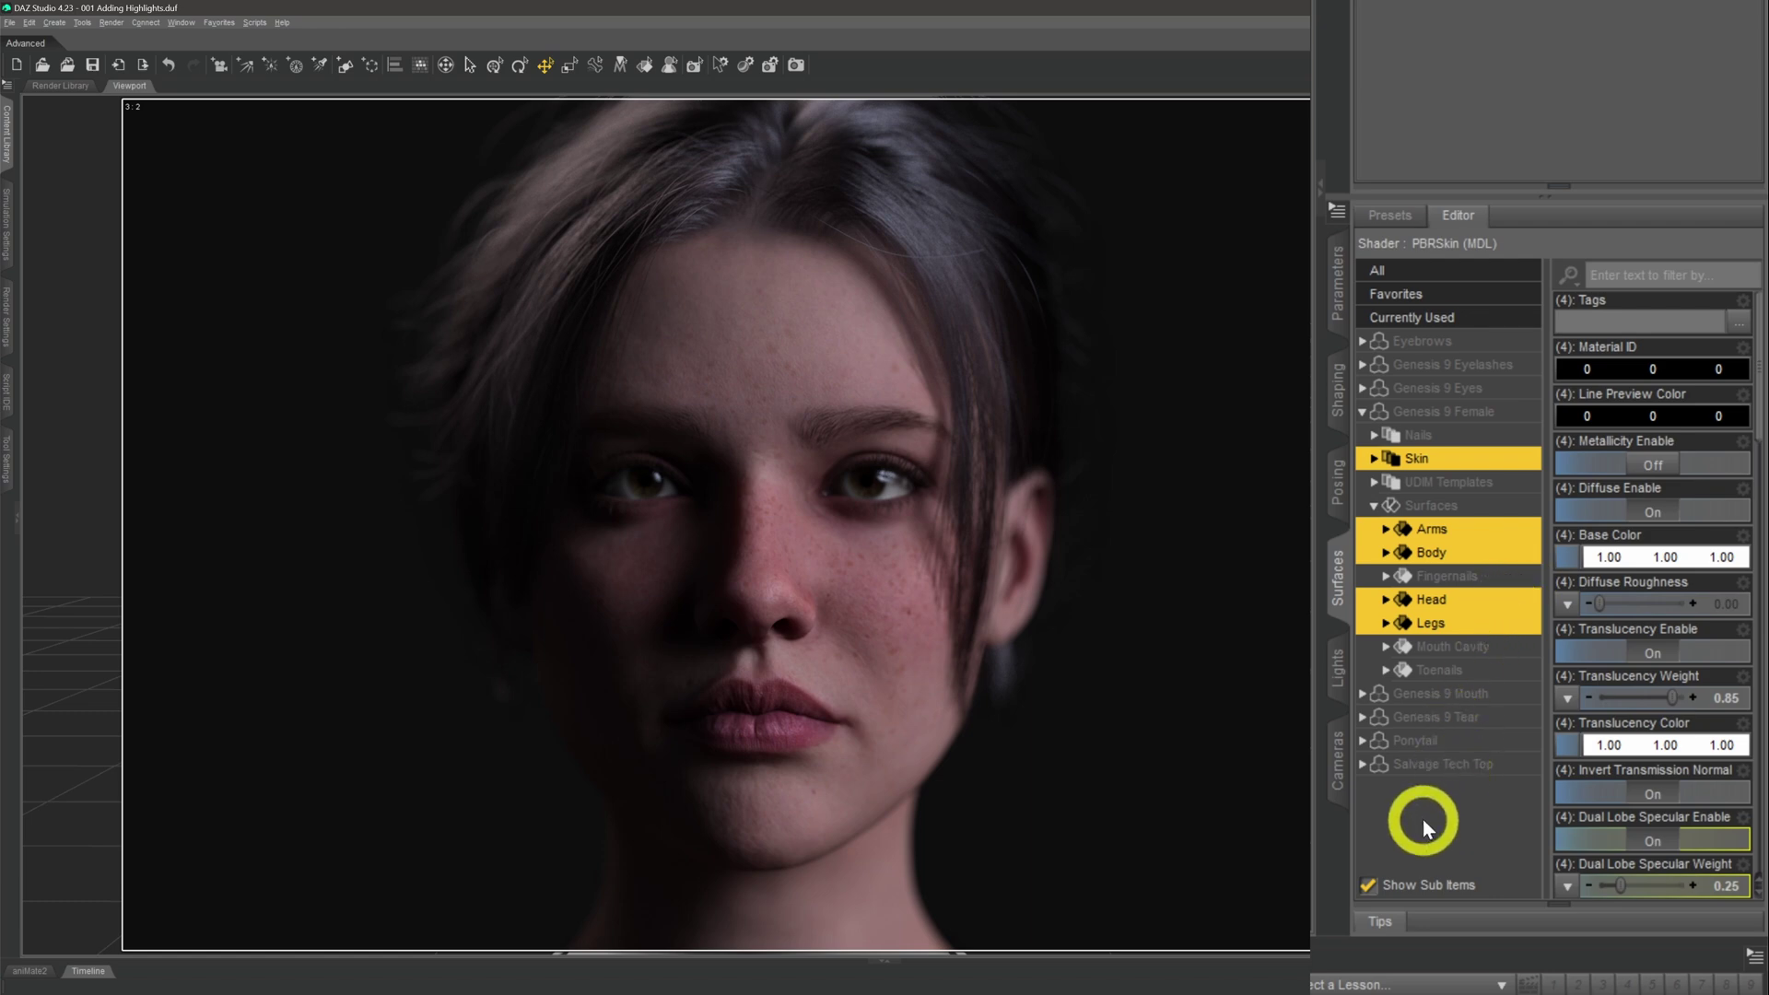
Filter the skin surface properties by 'spec' to show the specular settings
{"action": "scroll", "coordinate": [1677, 516], "scroll_direction": "down", "scroll_amount": 5}
{"action": "scroll", "coordinate": [1678, 525], "scroll_direction": "down", "scroll_amount": 10}
{"action": "scroll", "coordinate": [1648, 594], "scroll_direction": "up", "scroll_amount": 15}
{"action": "left_click", "coordinate": [1641, 275]}
{"action": "type", "text": "s"}
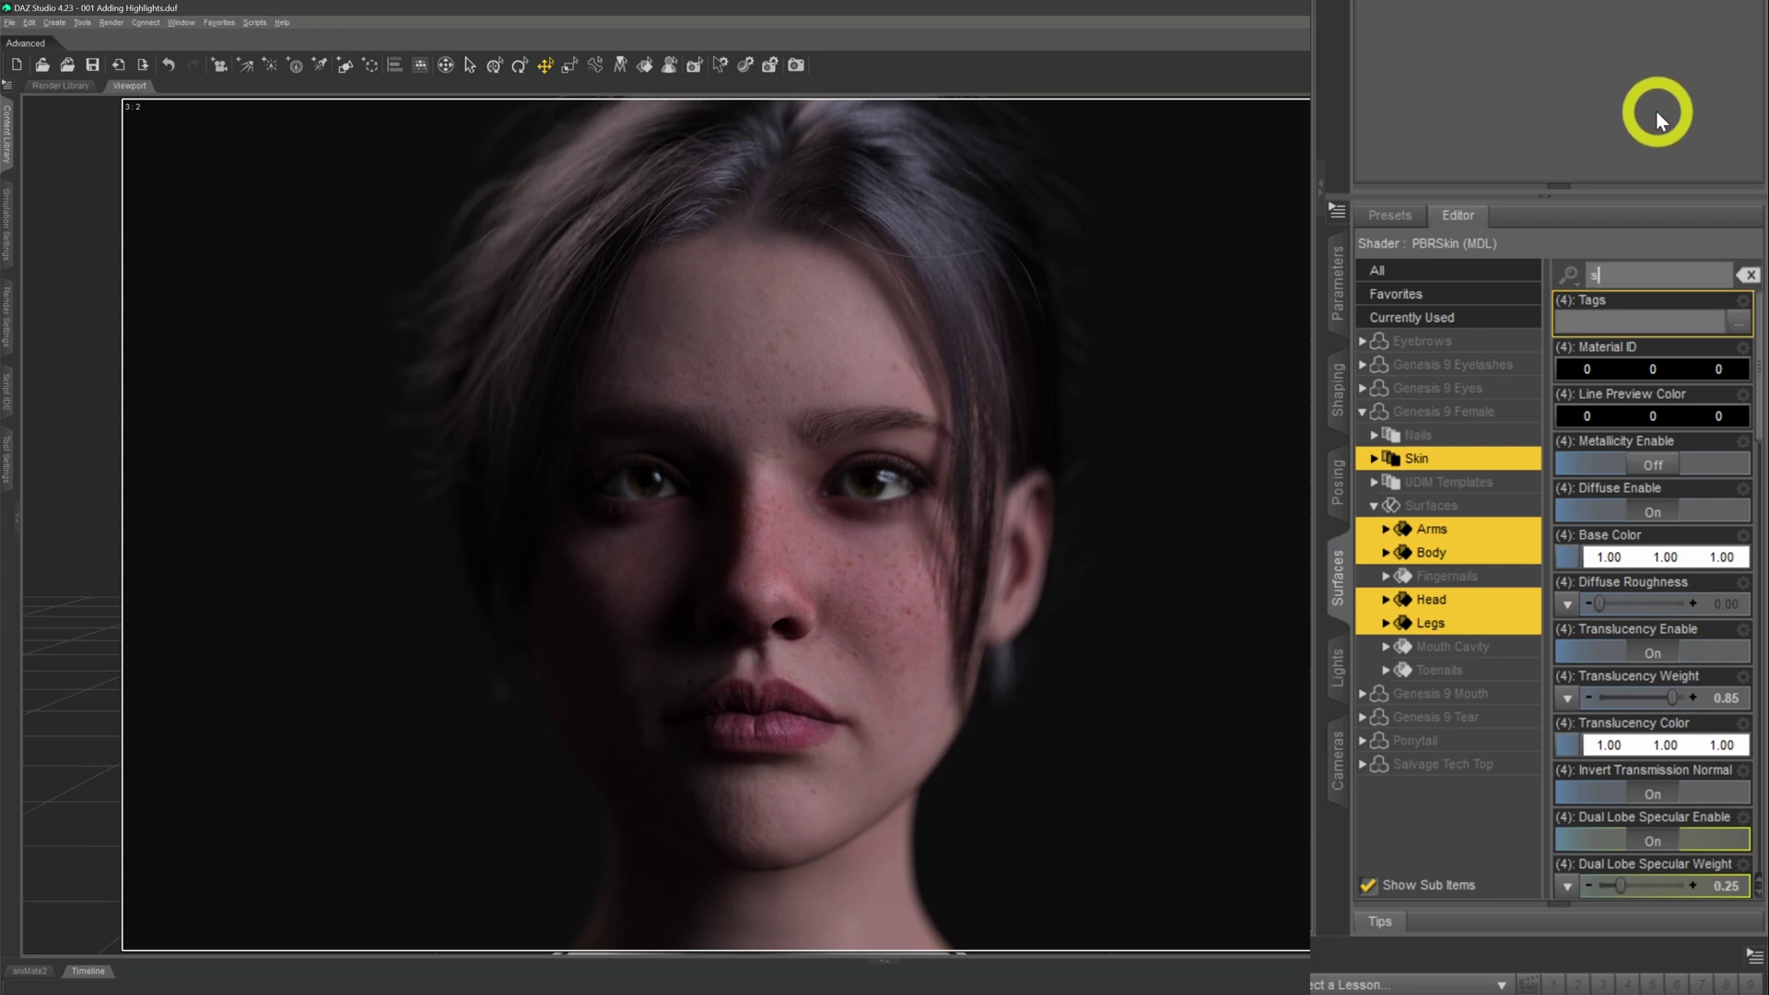
{"action": "type", "text": "pec"}
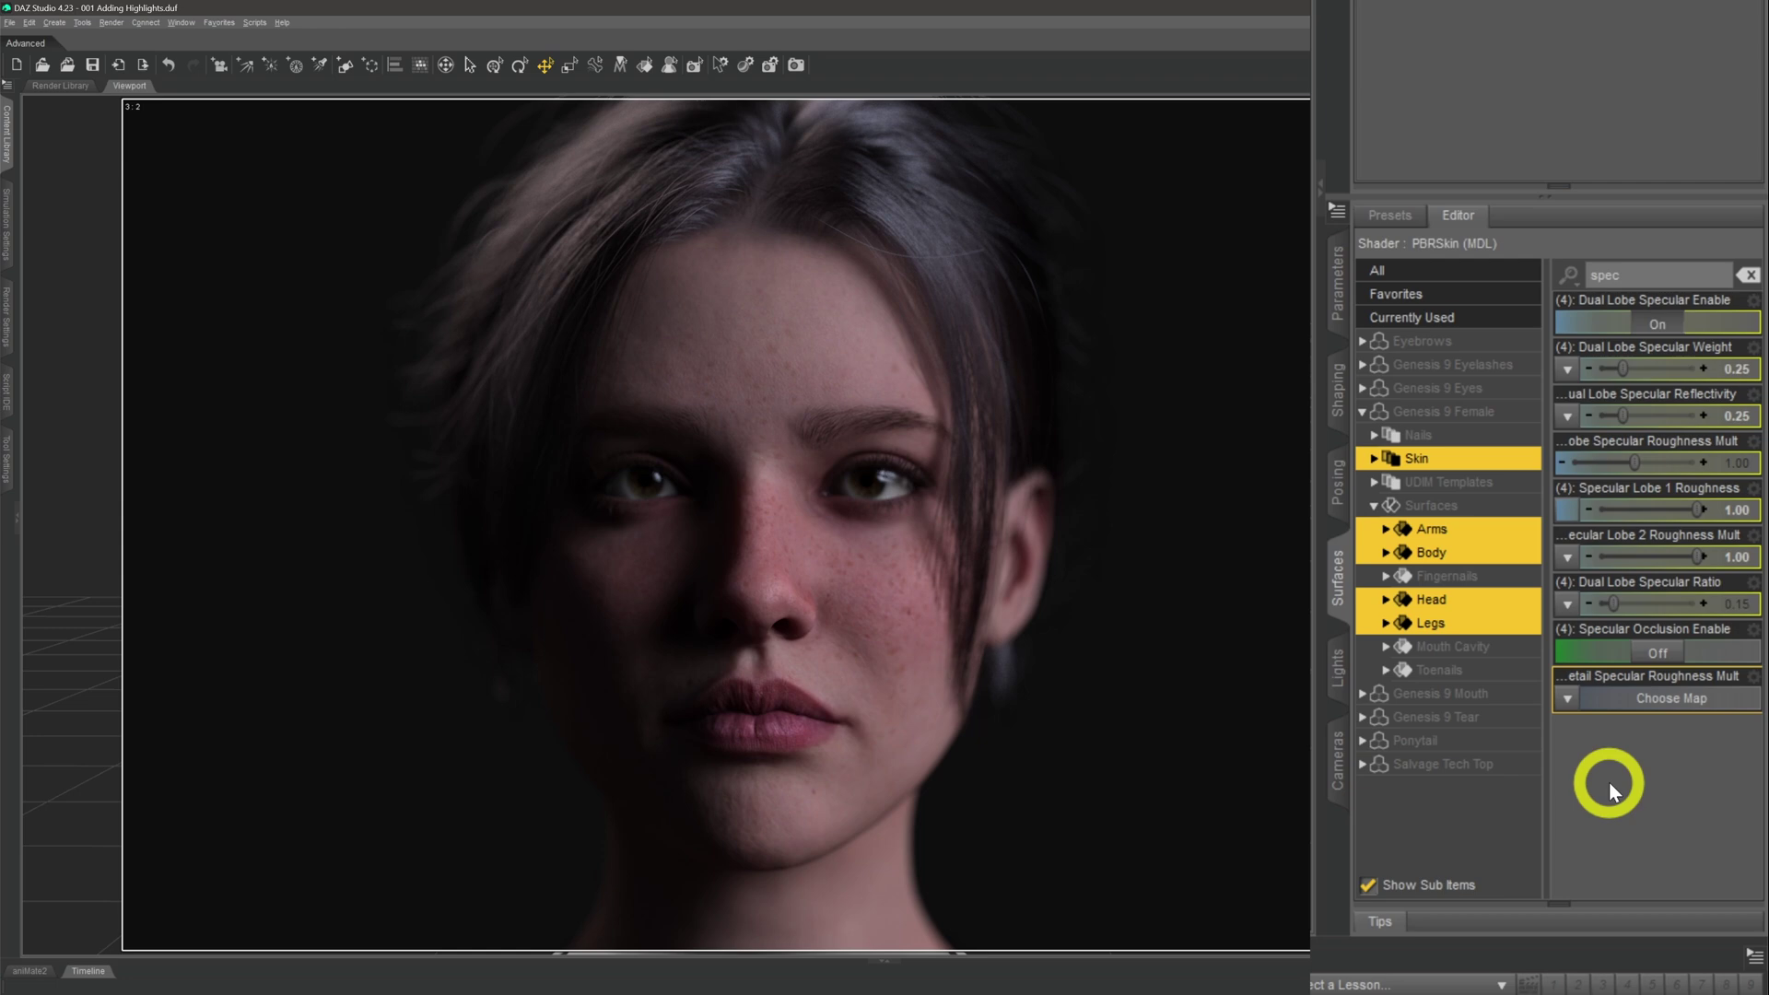
Set Dual Lobe Specular Weight to 0.60 and Reflectivity to 0.40
{"action": "left_click", "coordinate": [1735, 370]}
{"action": "type", "text": "60"}
{"action": "key", "text": "Return"}
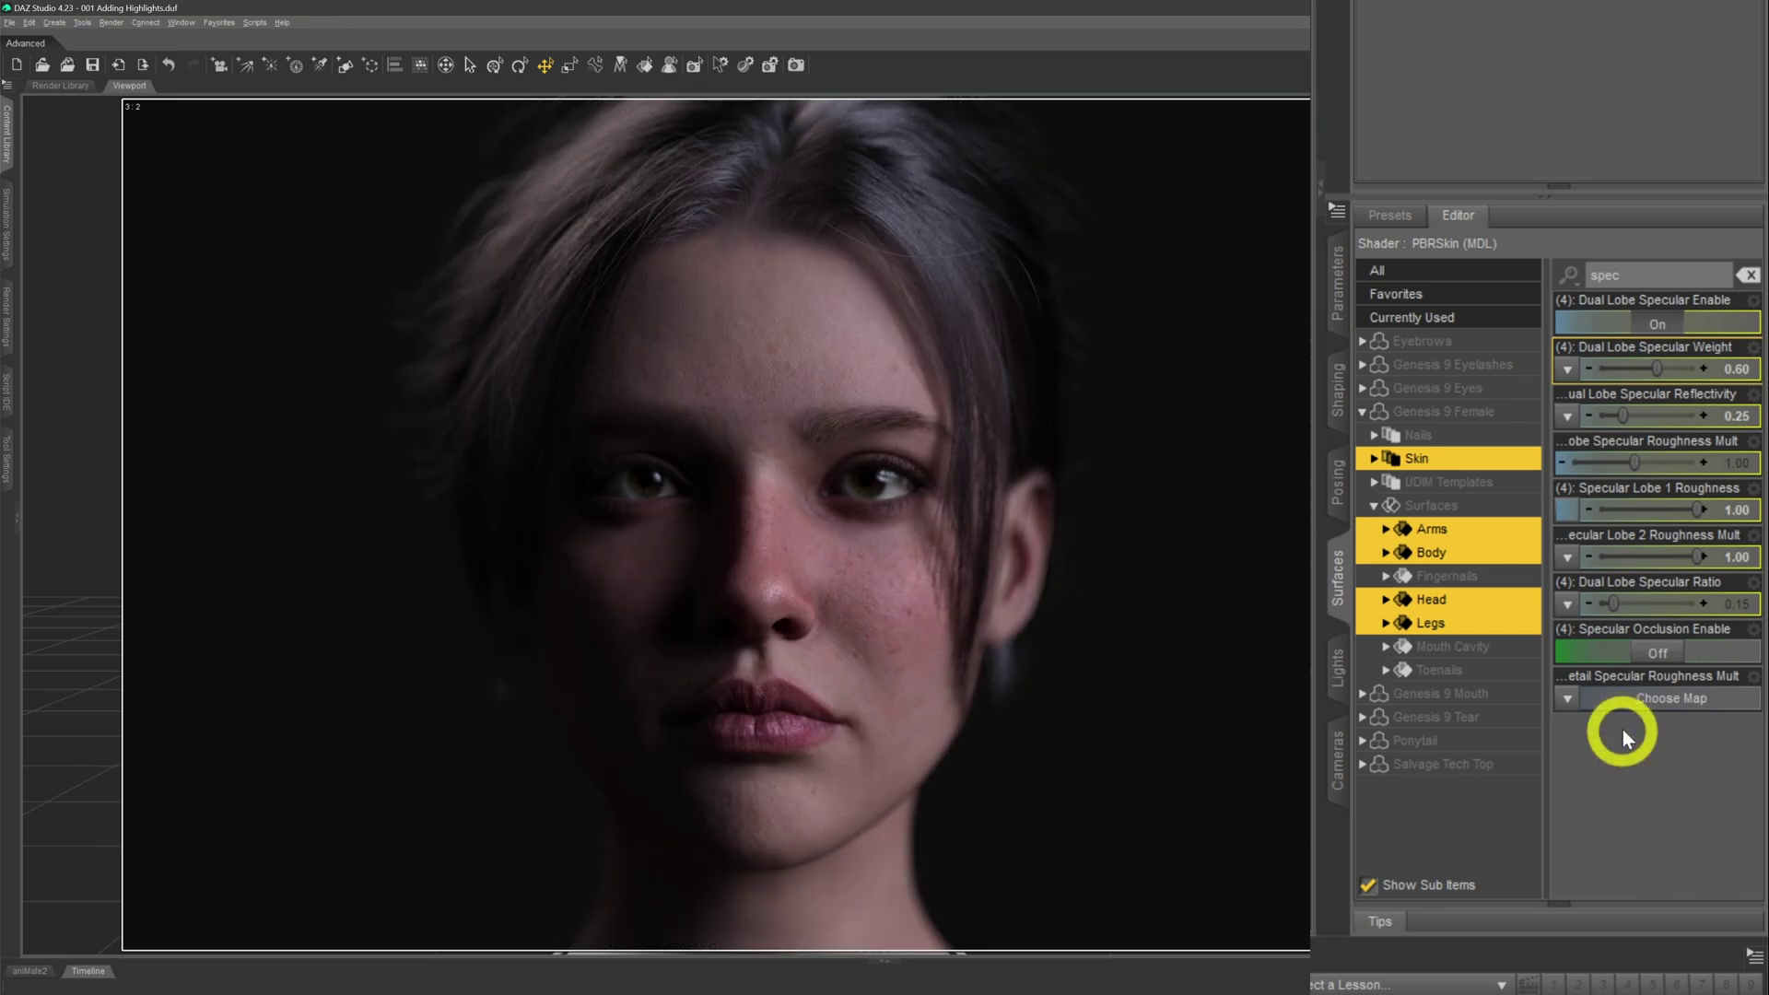
{"action": "left_click", "coordinate": [1736, 416]}
{"action": "type", "text": ".40"}
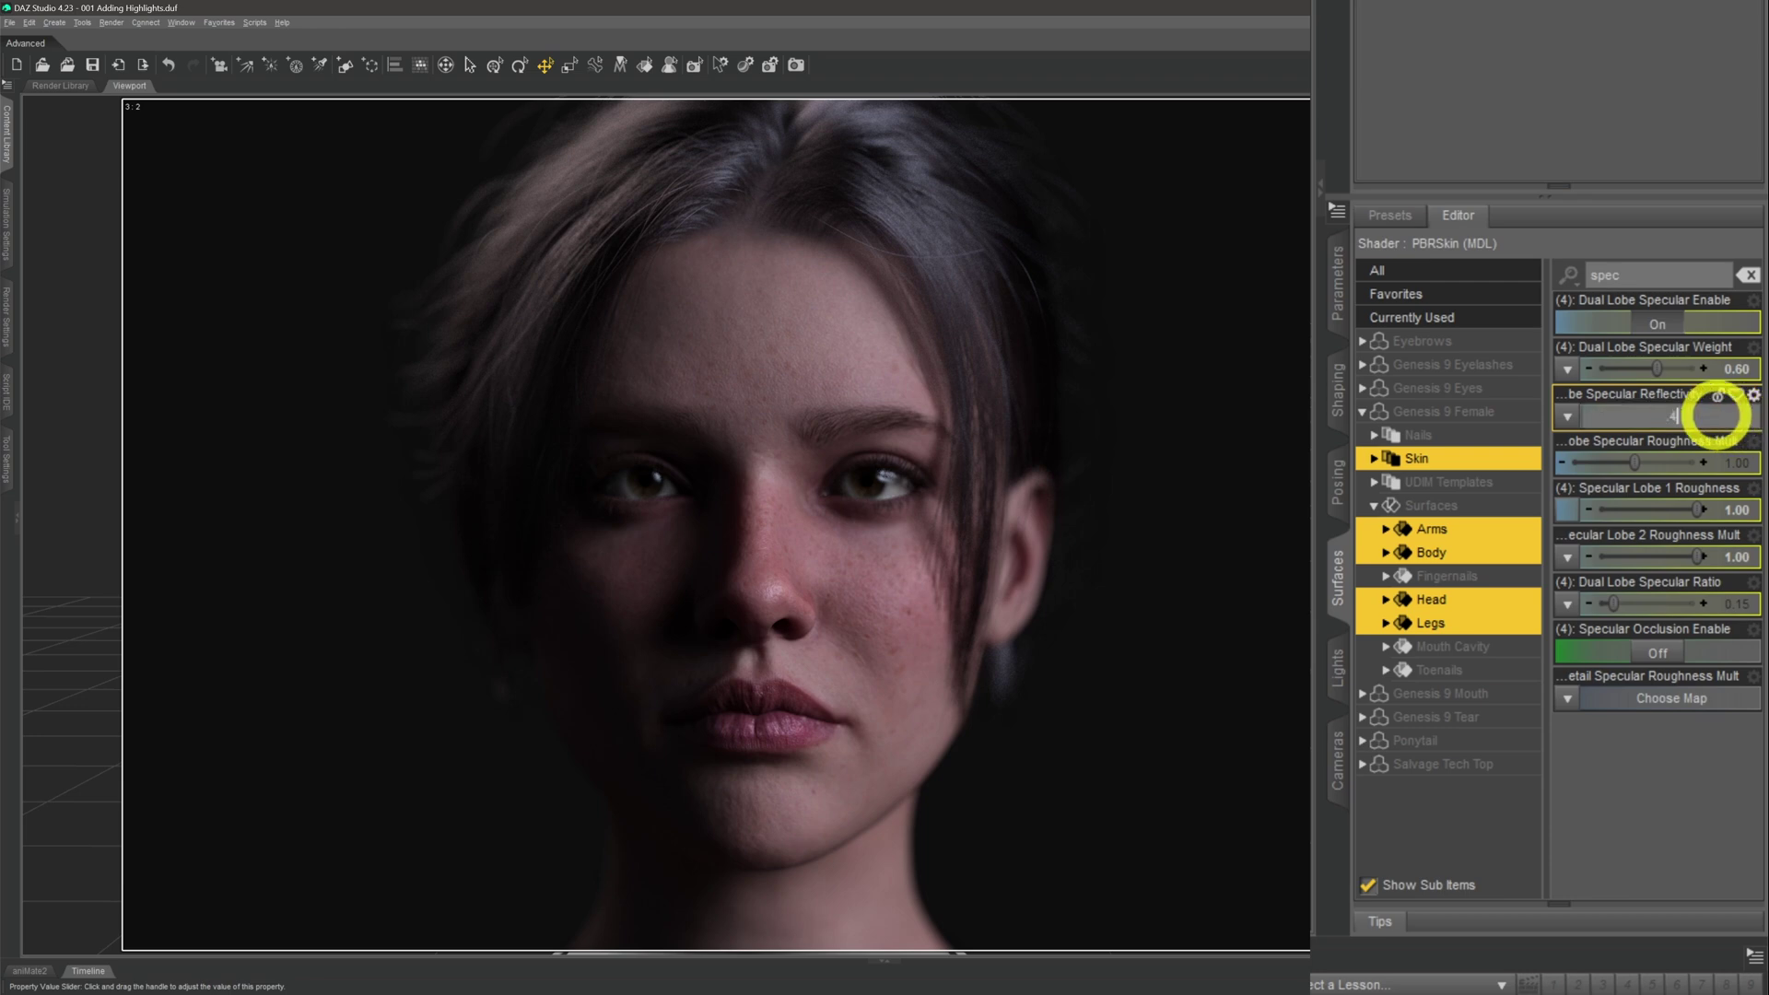
{"action": "left_click", "coordinate": [1668, 794]}
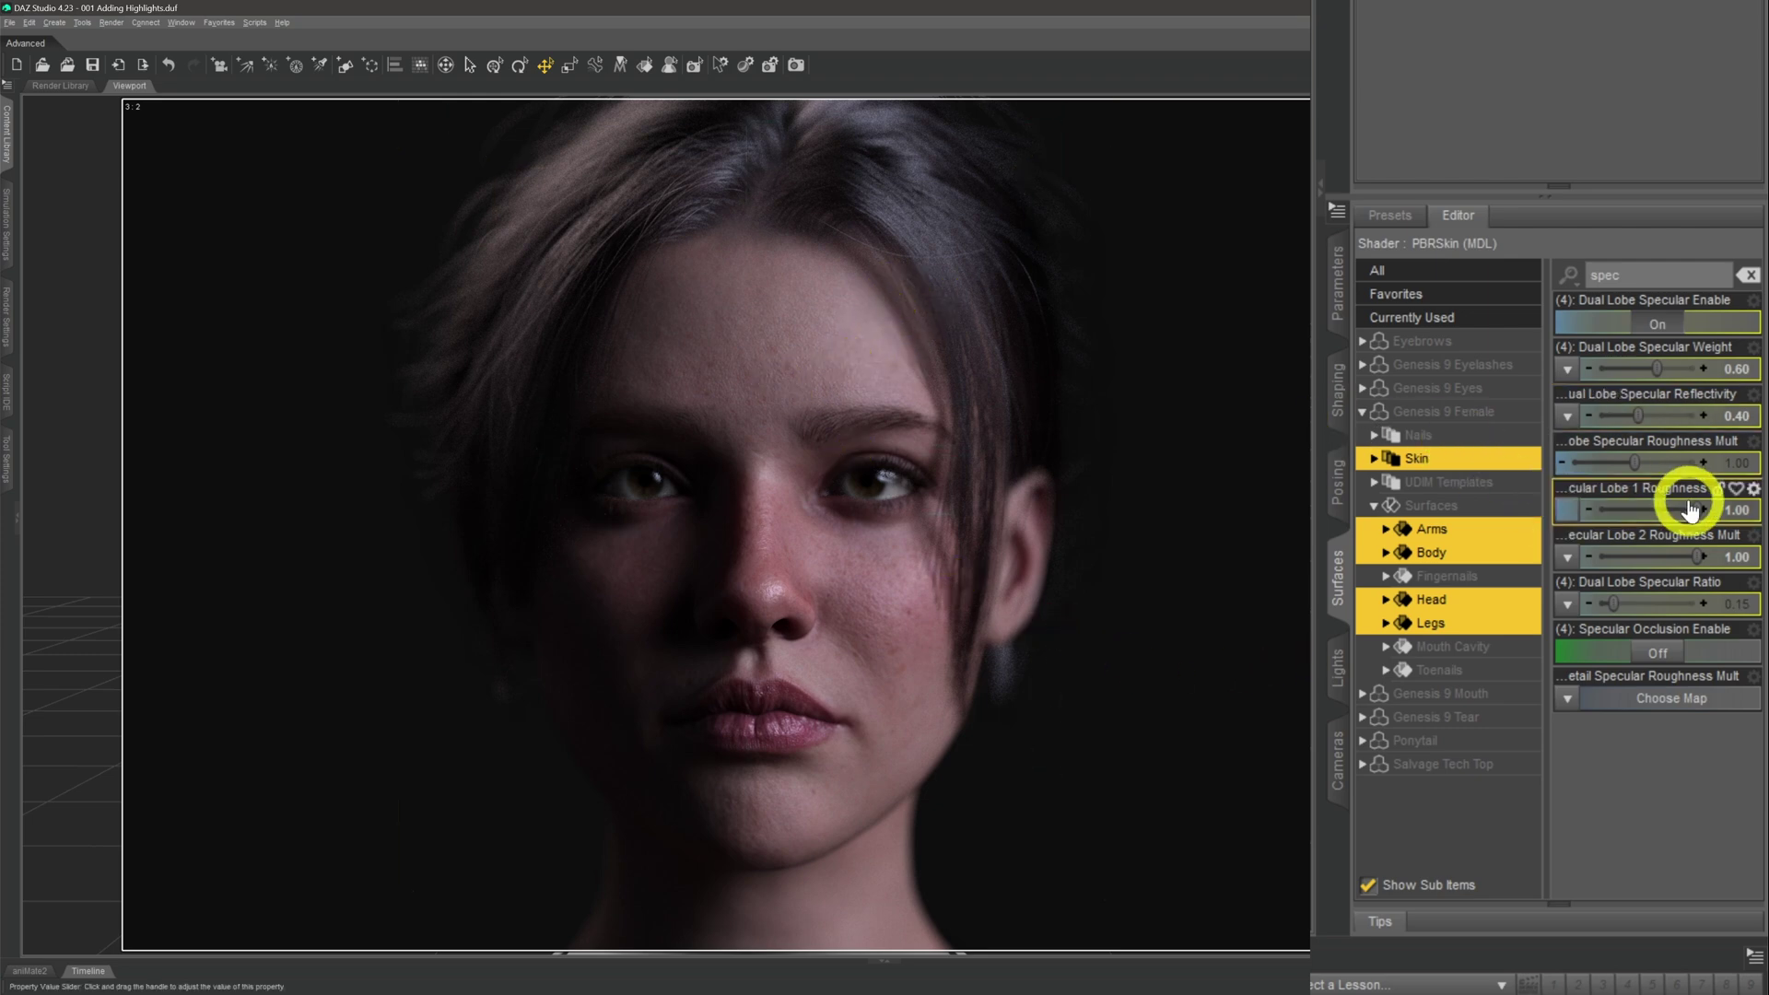
Set Specular Lobe 1 and Lobe 2 Roughness both to 0.60
{"action": "left_click", "coordinate": [1734, 512]}
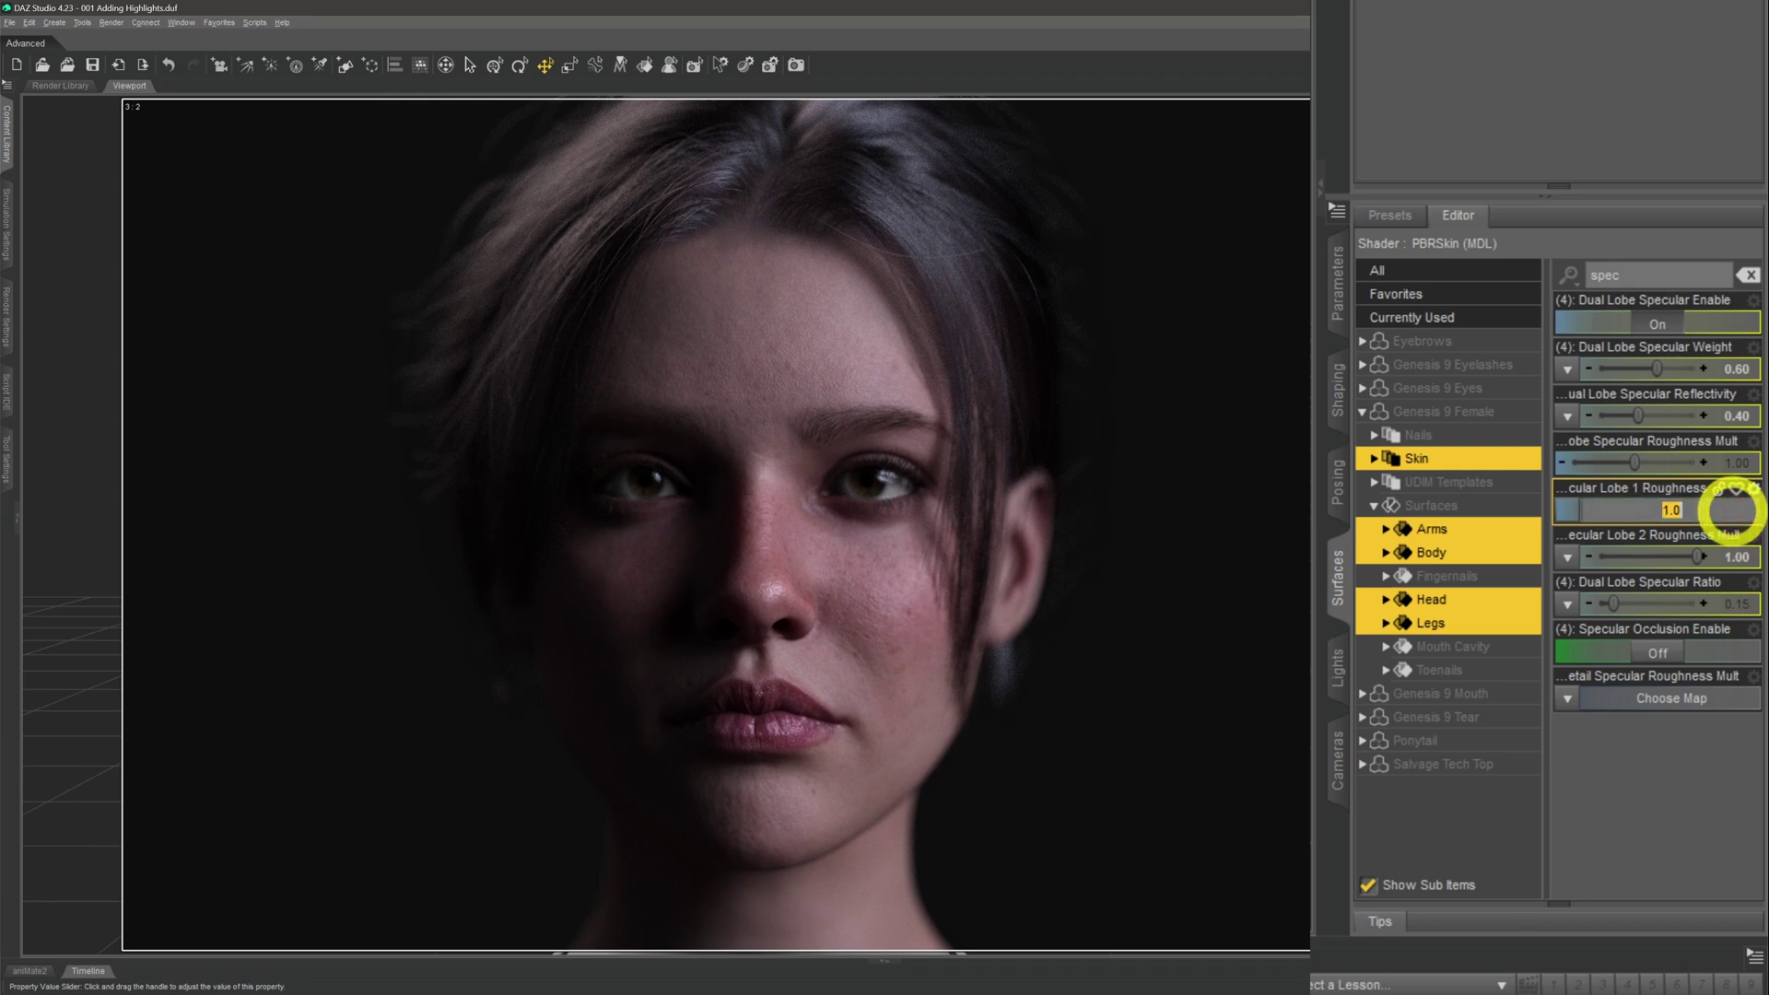
{"action": "key", "text": "BackSpace"}
{"action": "type", "text": "0.6"}
{"action": "left_click", "coordinate": [1740, 555]}
{"action": "type", "text": "0.6"}
{"action": "key", "text": "Return"}
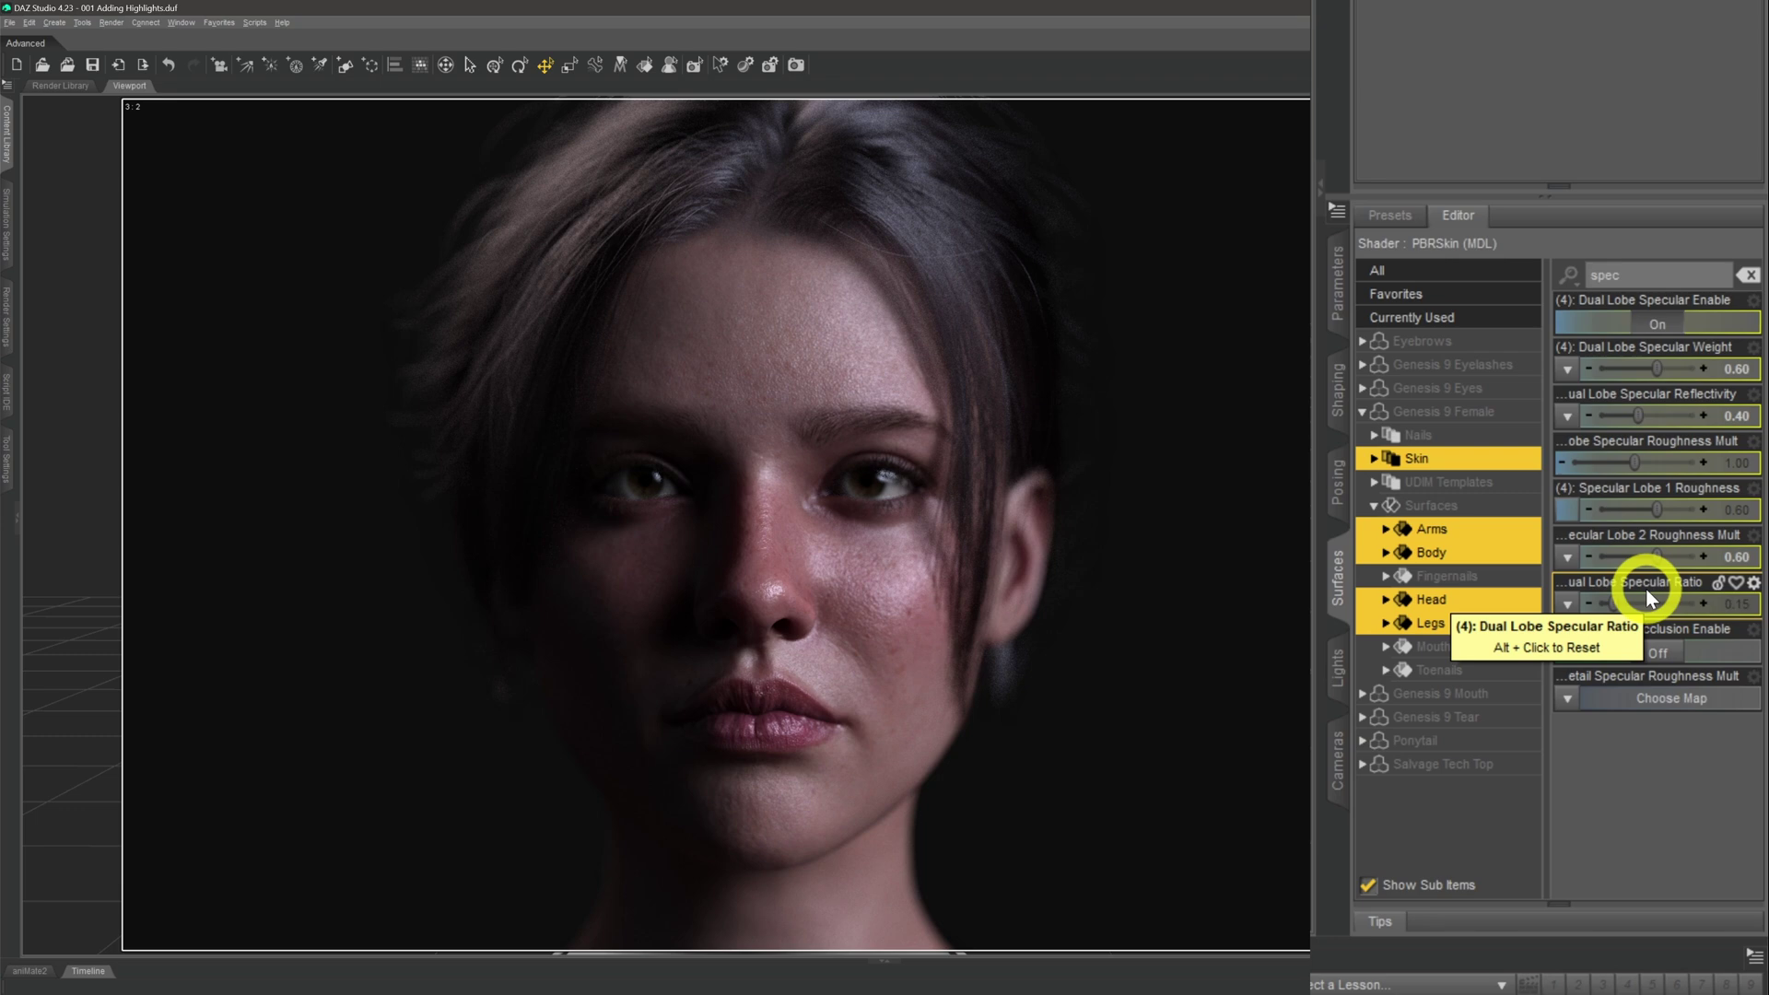
Try Dual Lobe Specular Weight at 1.00 for comparison, then settle on 0.25
{"action": "left_click_drag", "start_coordinate": [1648, 600], "coordinate": [1650, 627]}
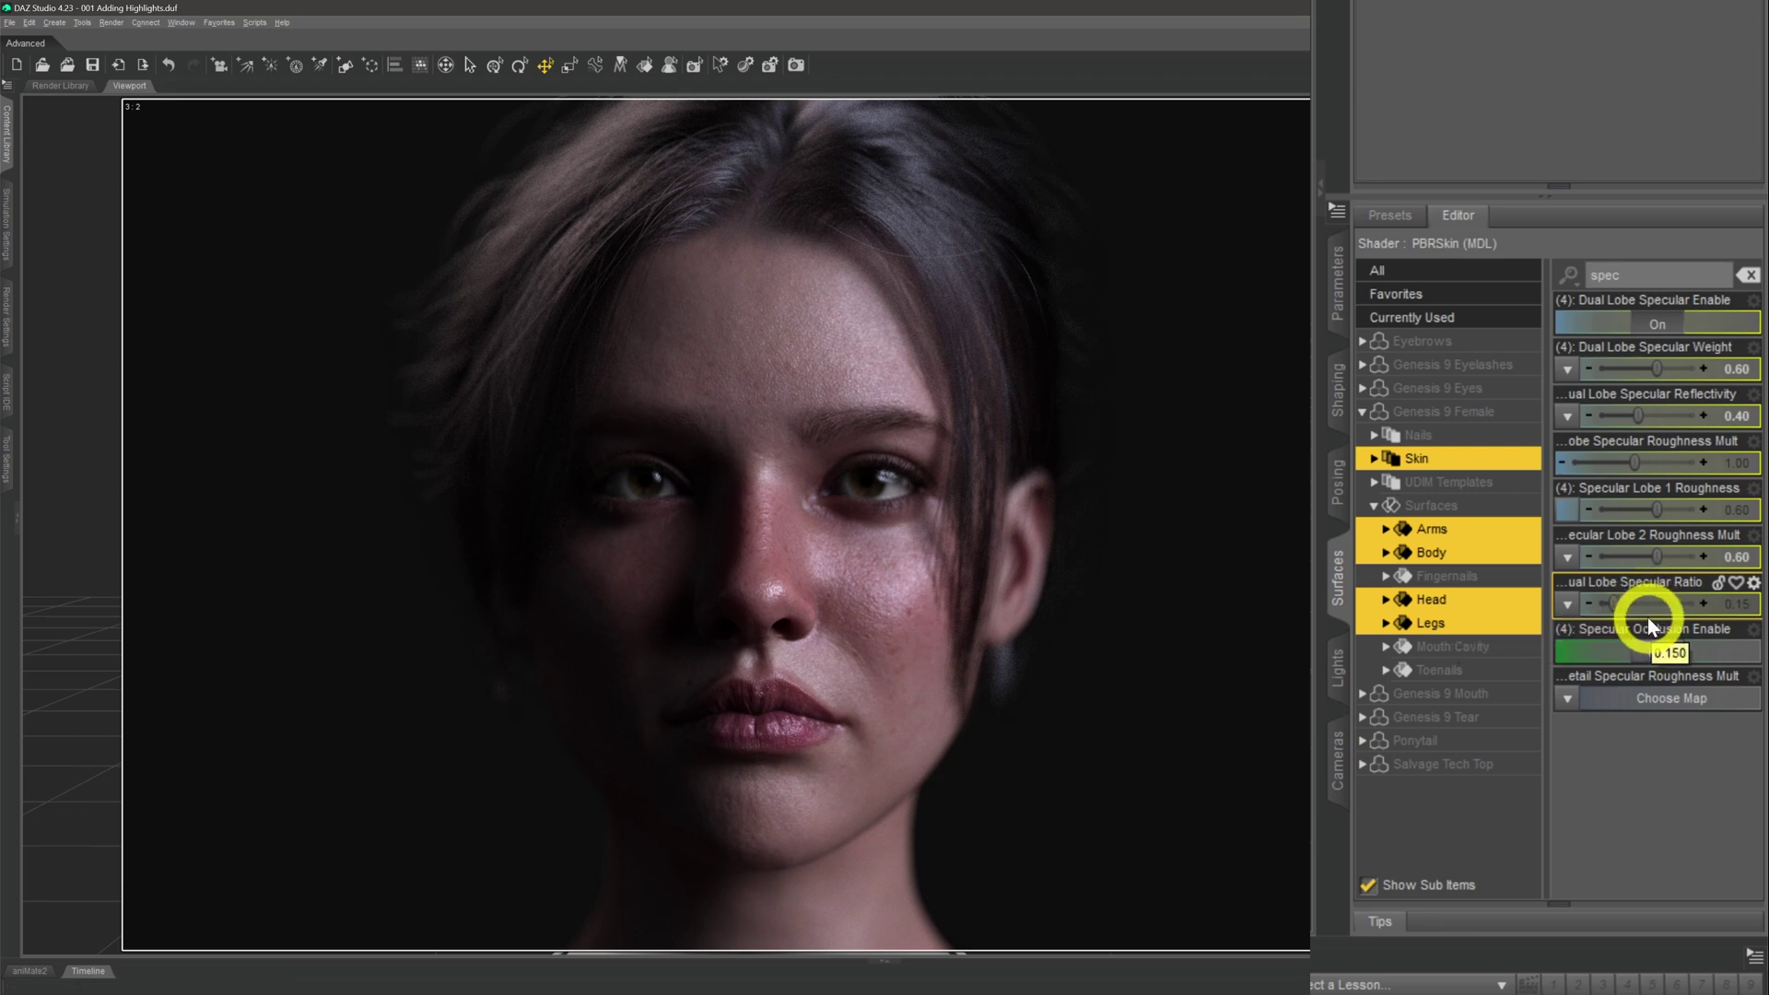
{"action": "left_click_drag", "start_coordinate": [1648, 628], "coordinate": [1645, 623]}
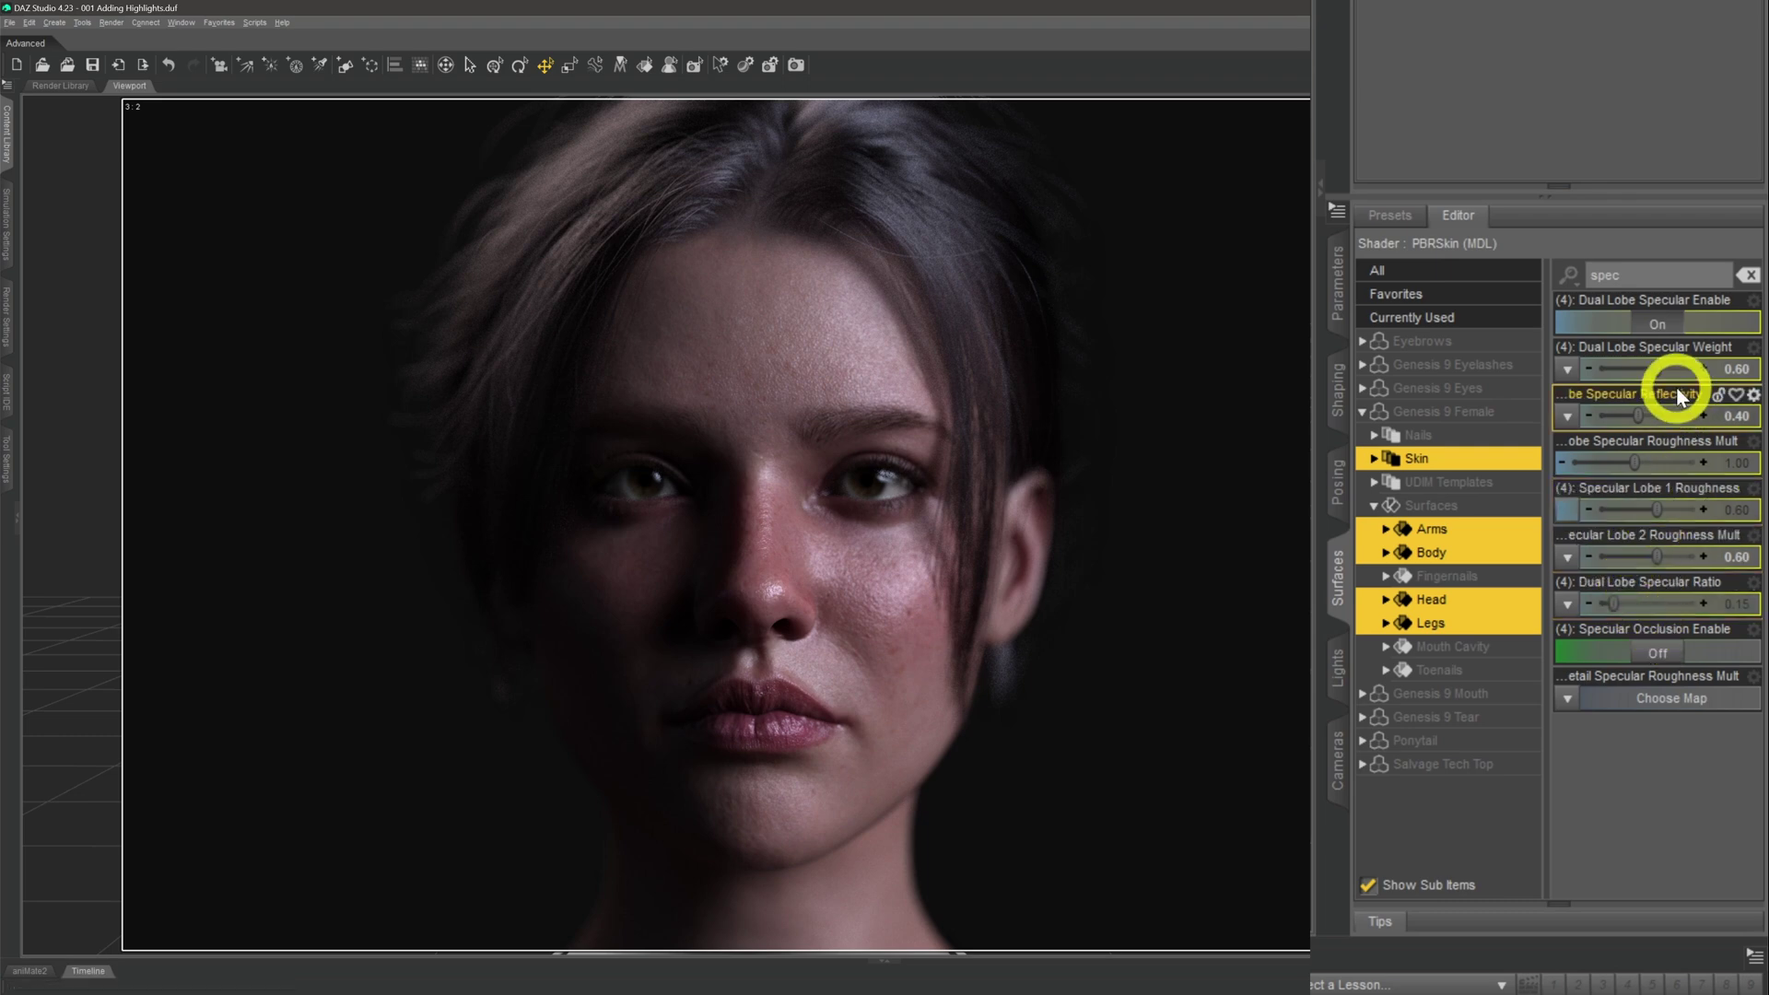
{"action": "left_click_drag", "start_coordinate": [1655, 378], "coordinate": [1655, 380]}
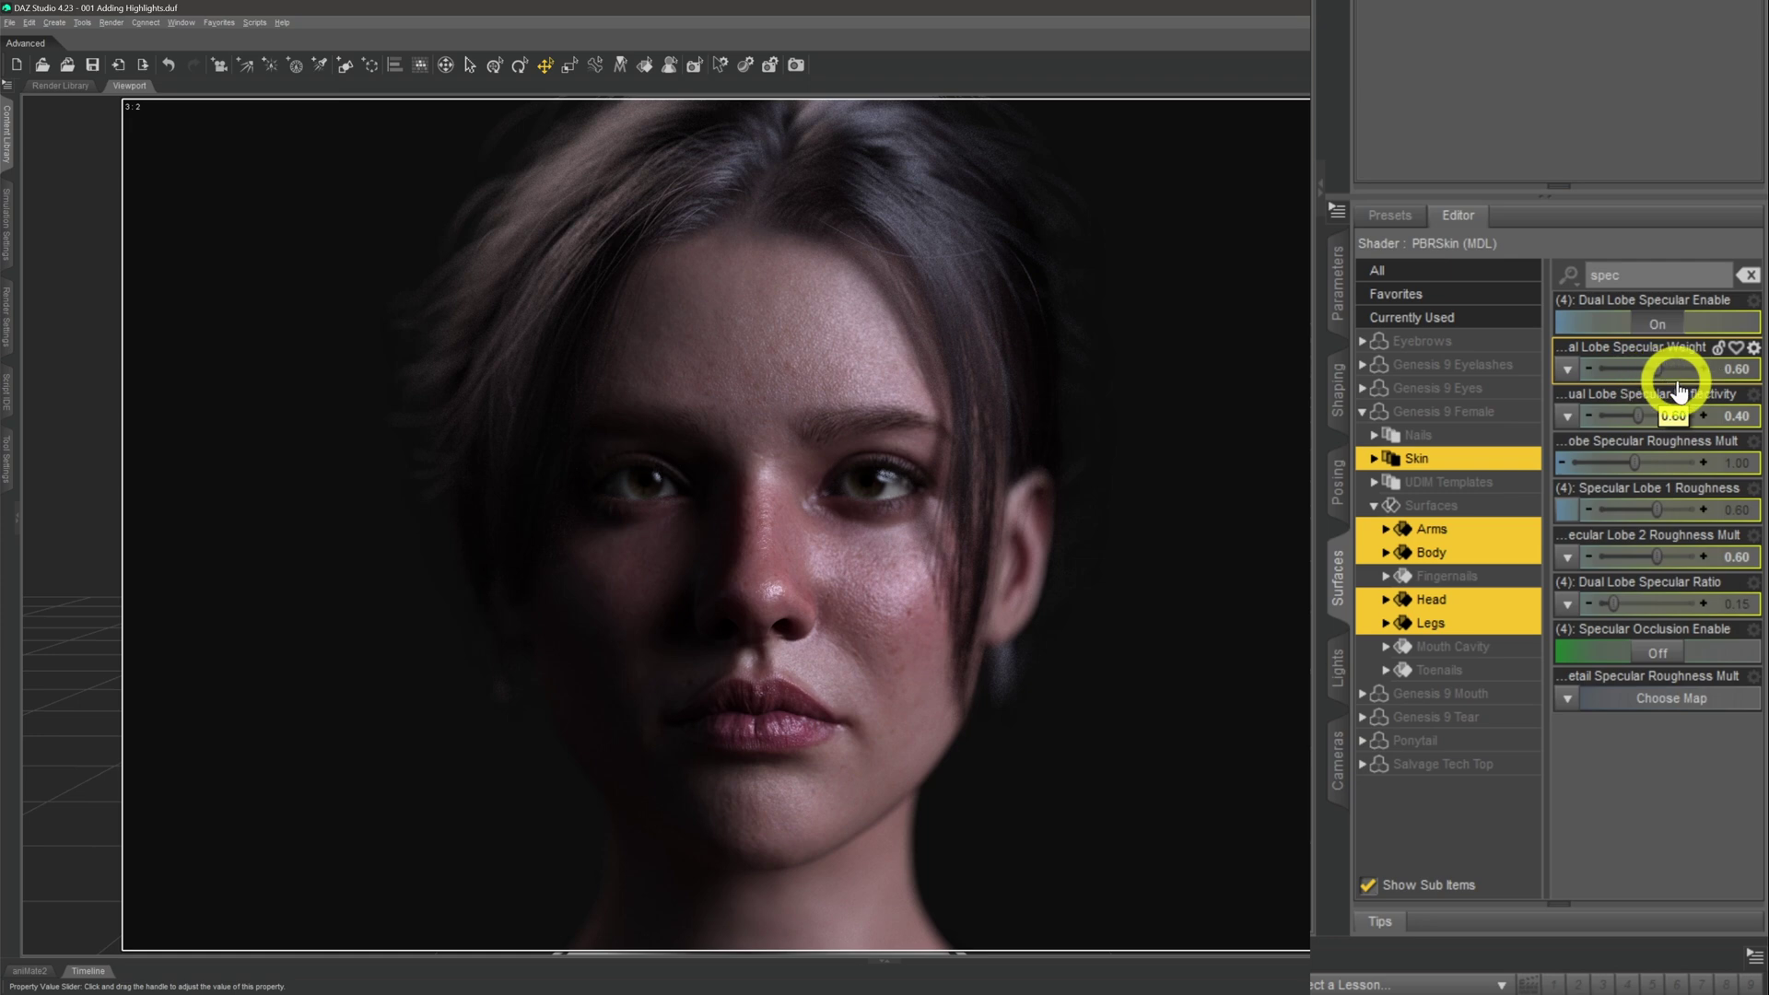
{"action": "left_click", "coordinate": [1735, 368]}
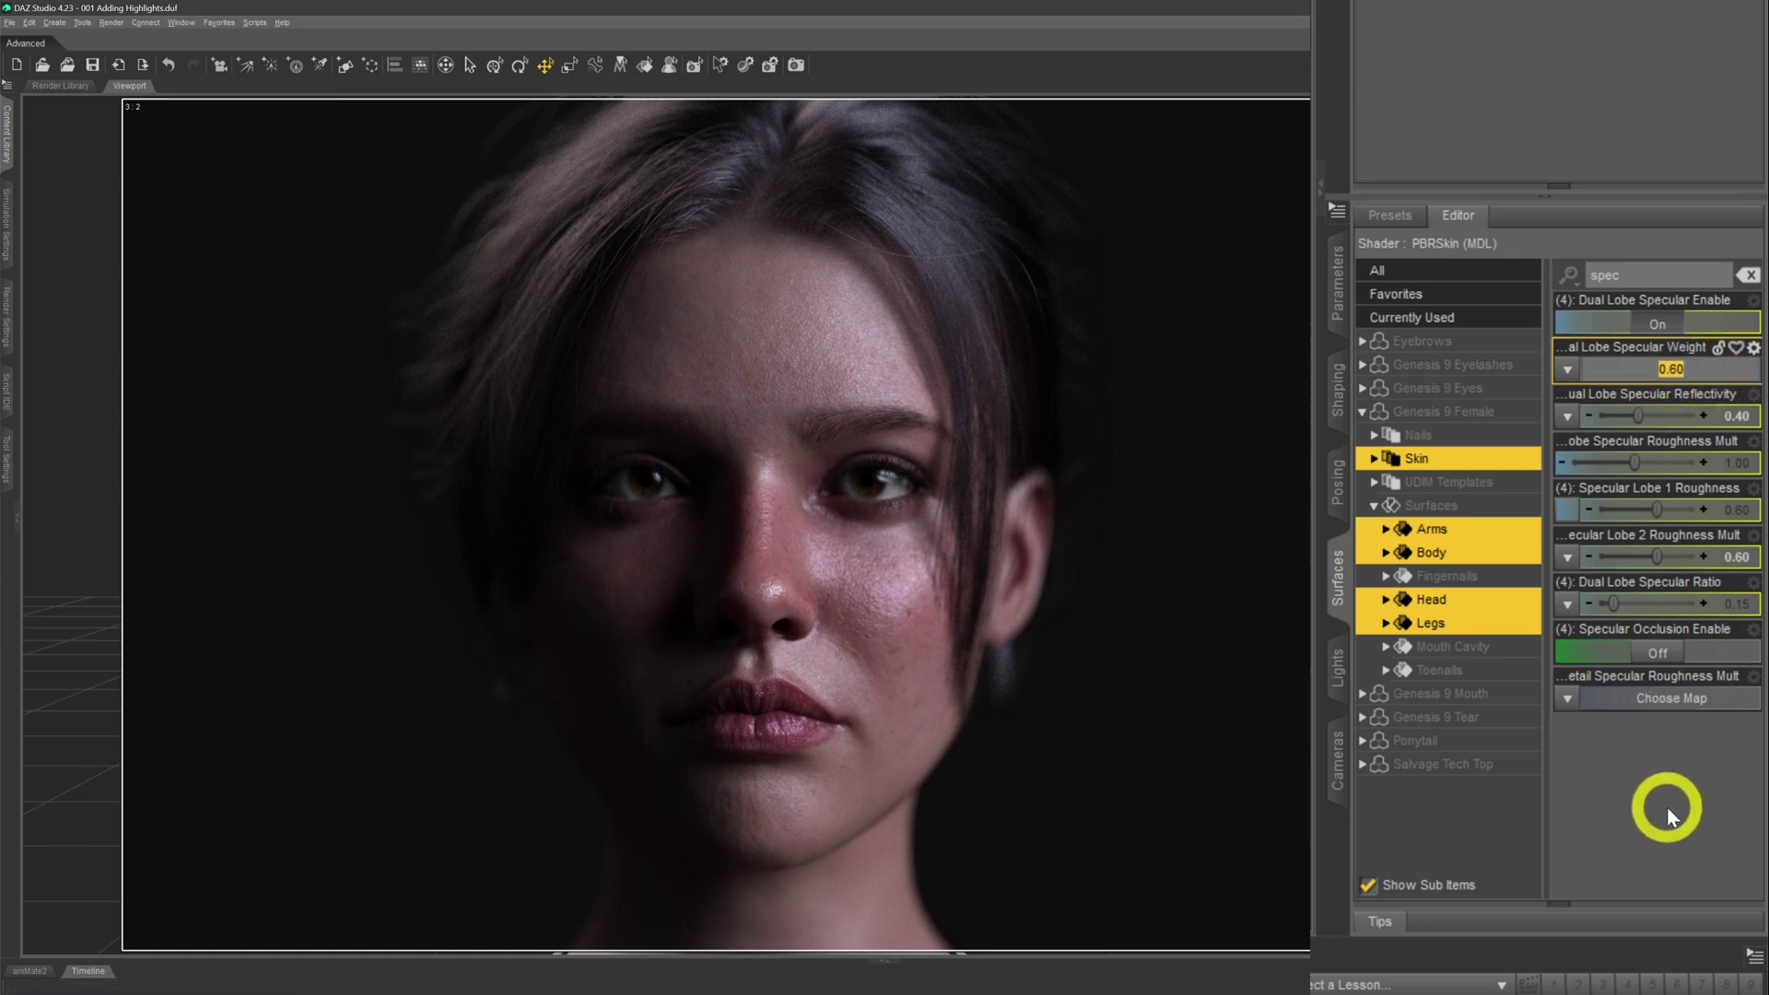
{"action": "type", "text": "1"}
{"action": "key", "text": "Return"}
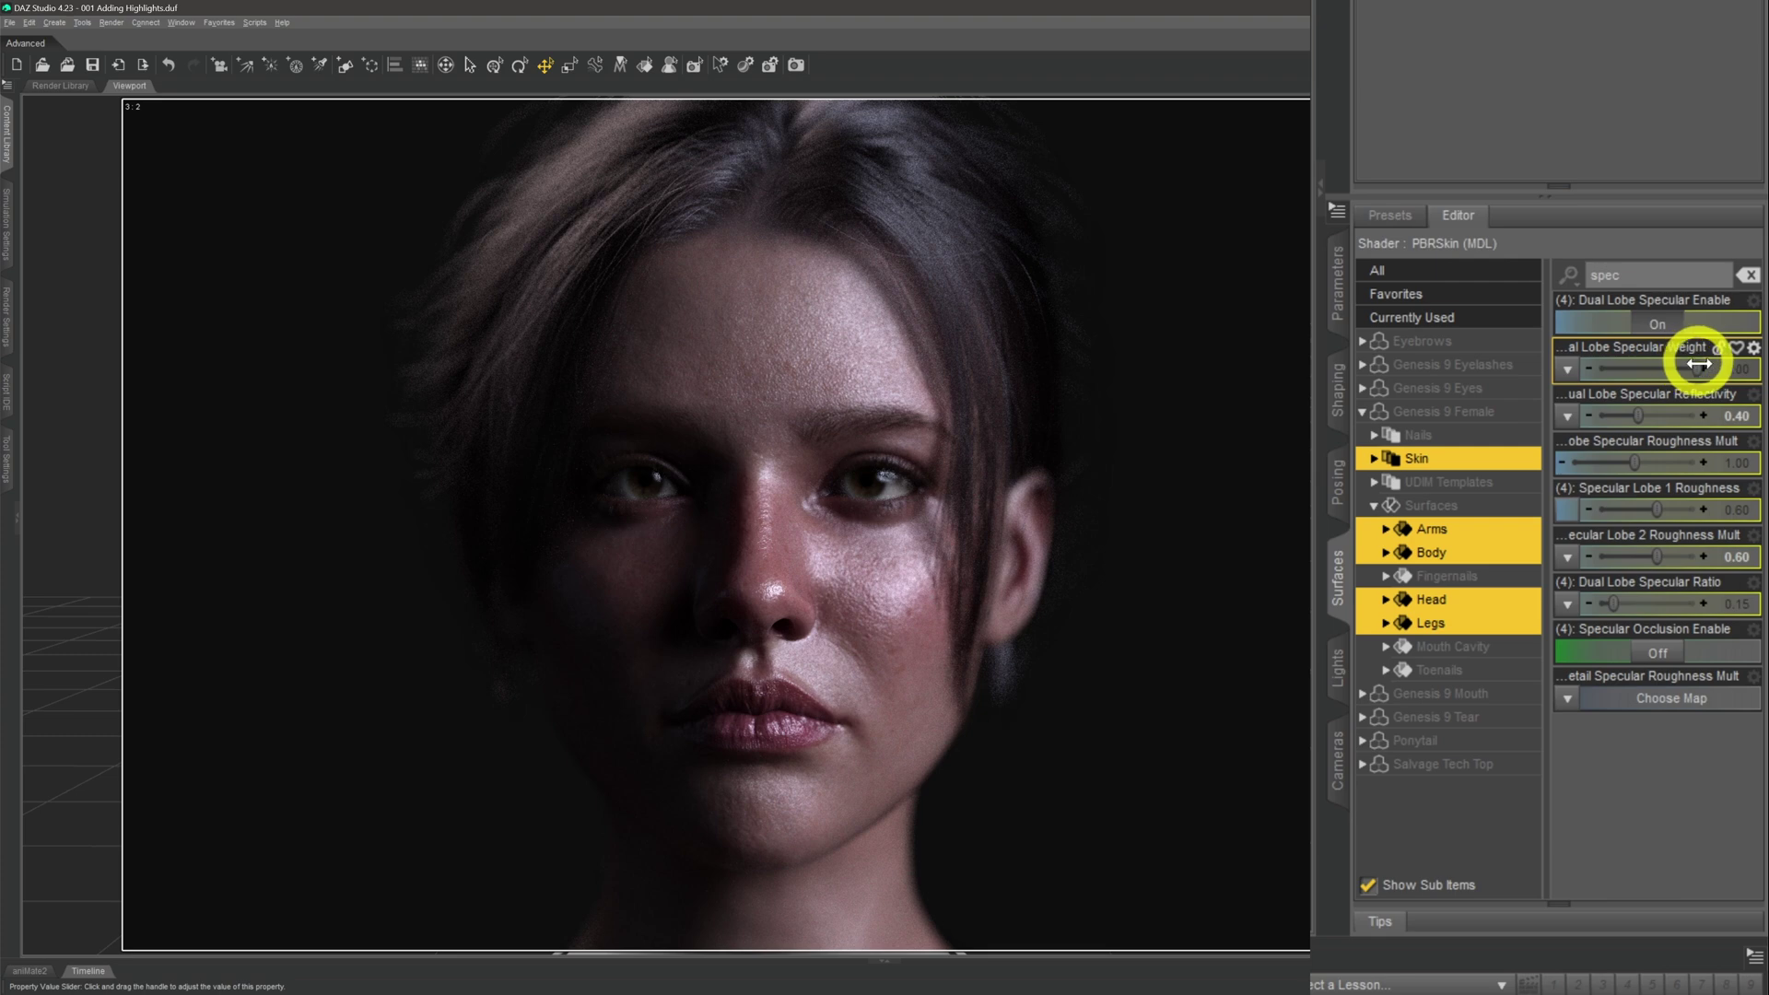
{"action": "left_click", "coordinate": [1730, 370]}
{"action": "type", "text": "25"}
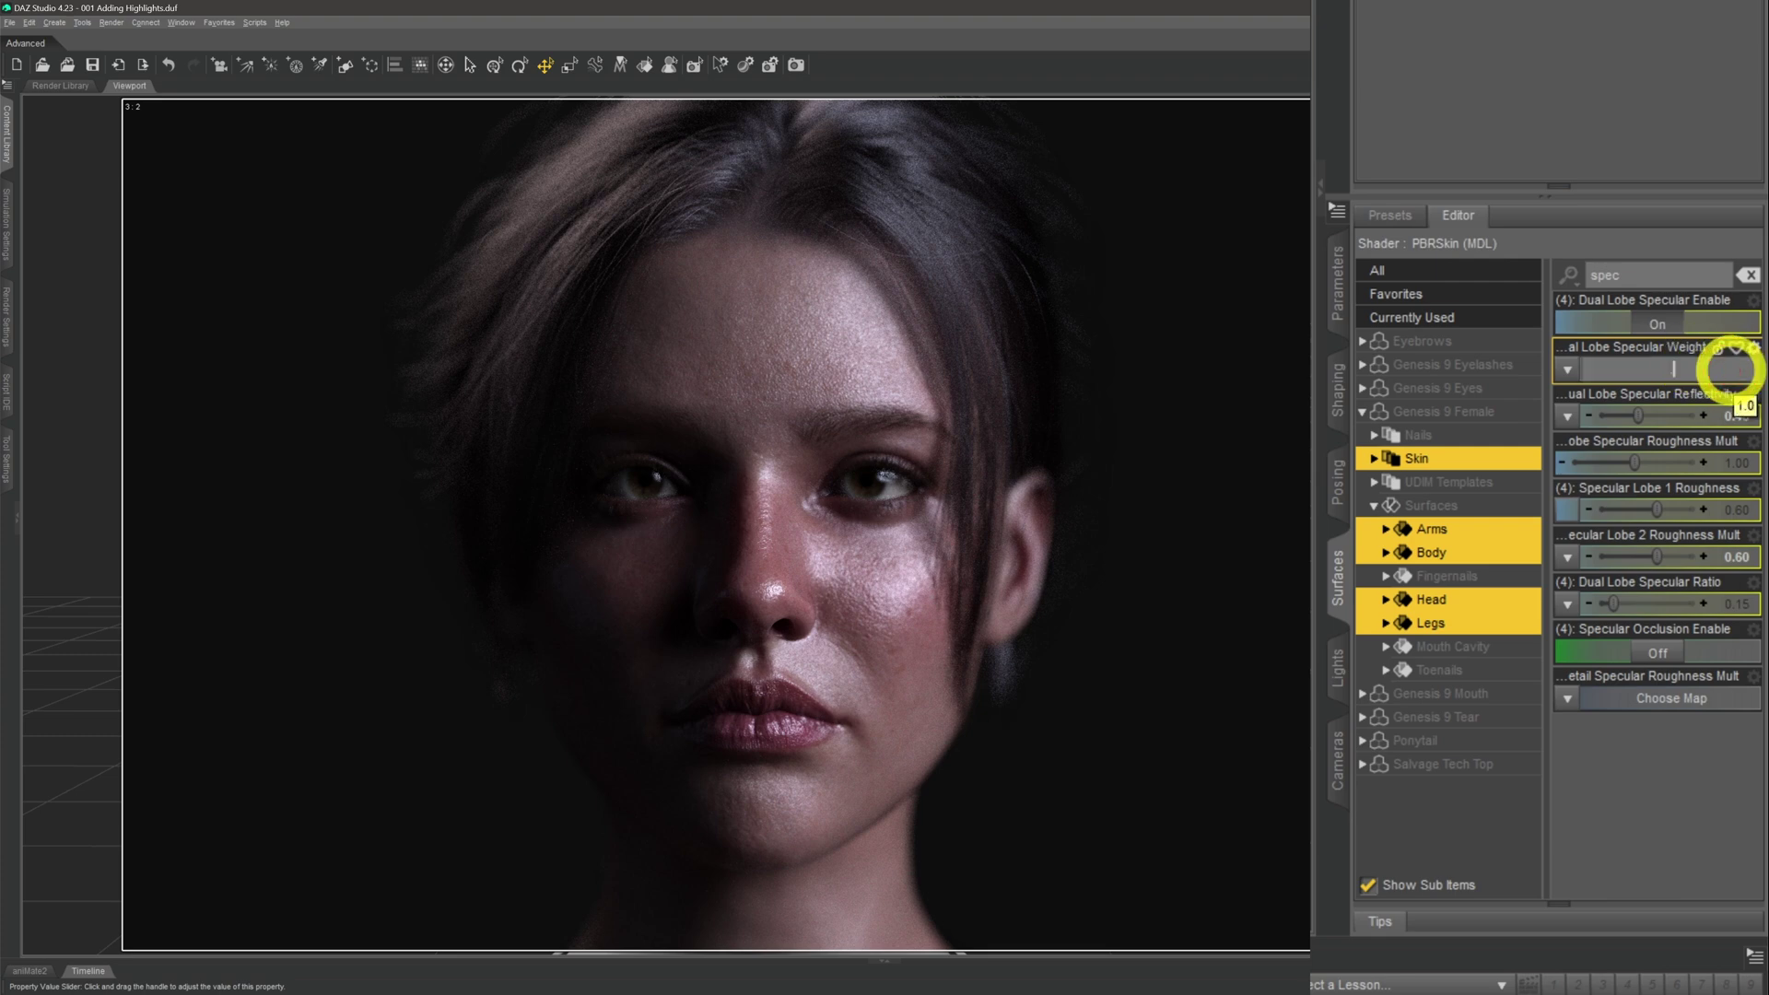
{"action": "key", "text": "Return"}
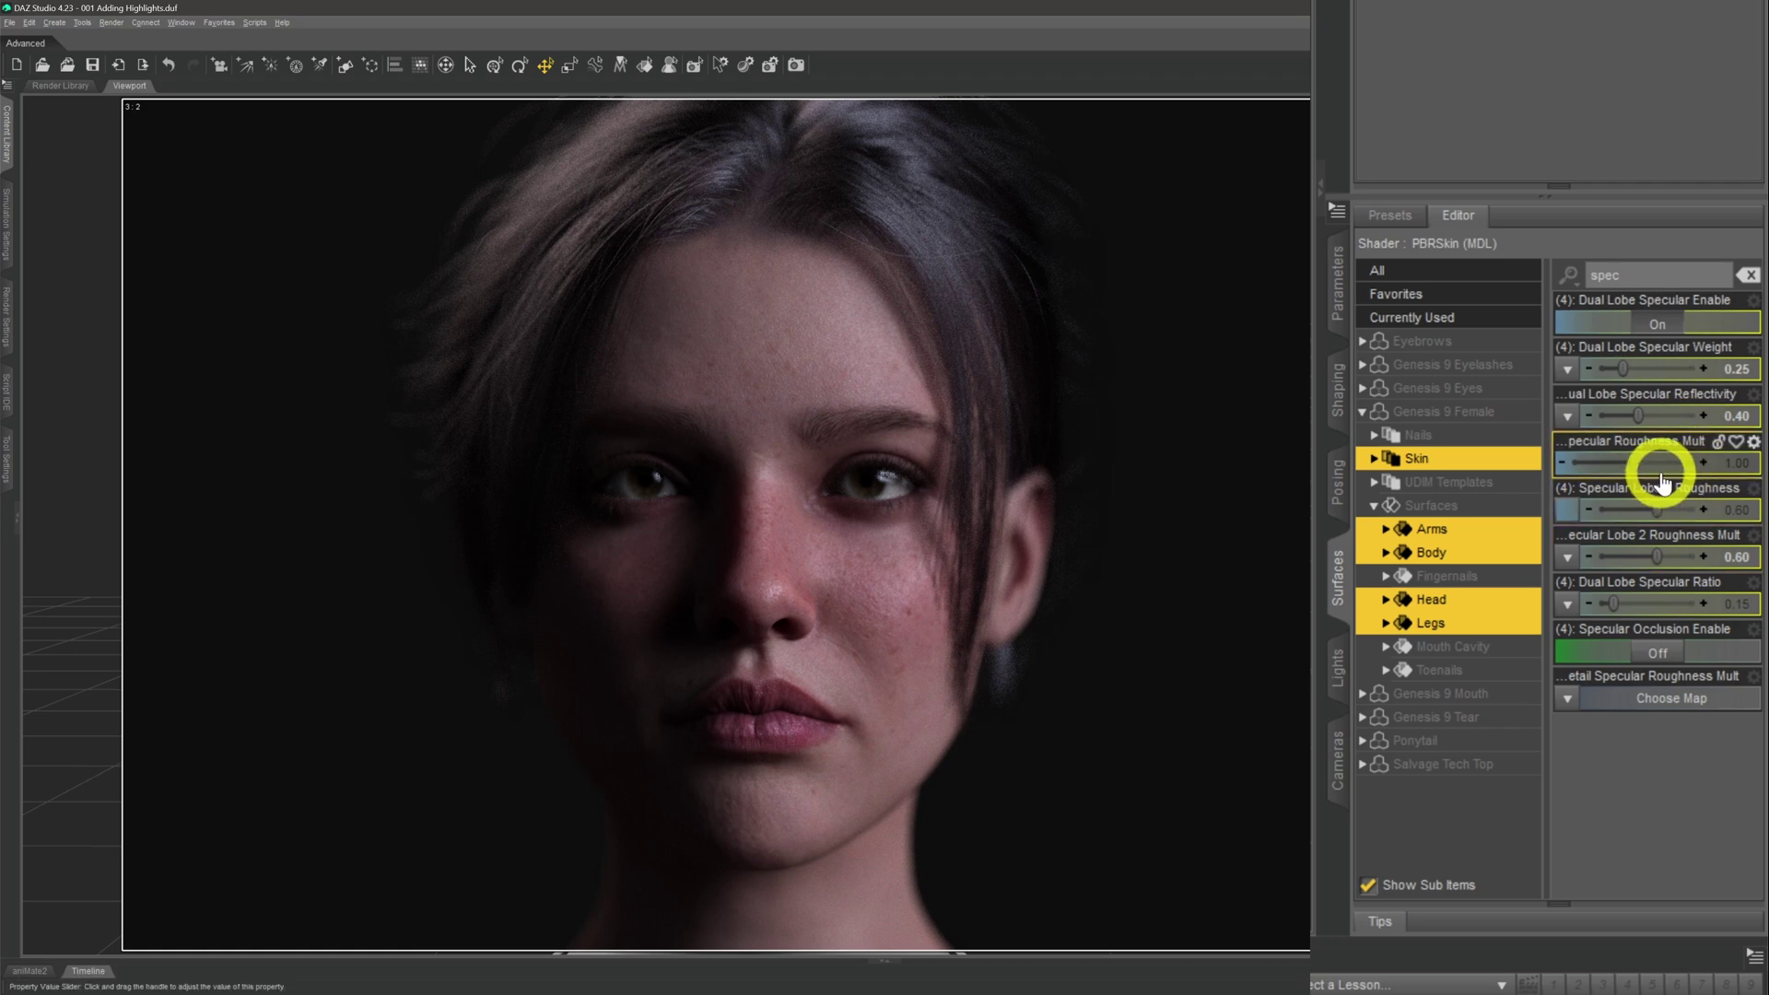
Change Dual Lobe Specular Weight from 0.25 back to 0.6
{"action": "left_click", "coordinate": [1734, 369]}
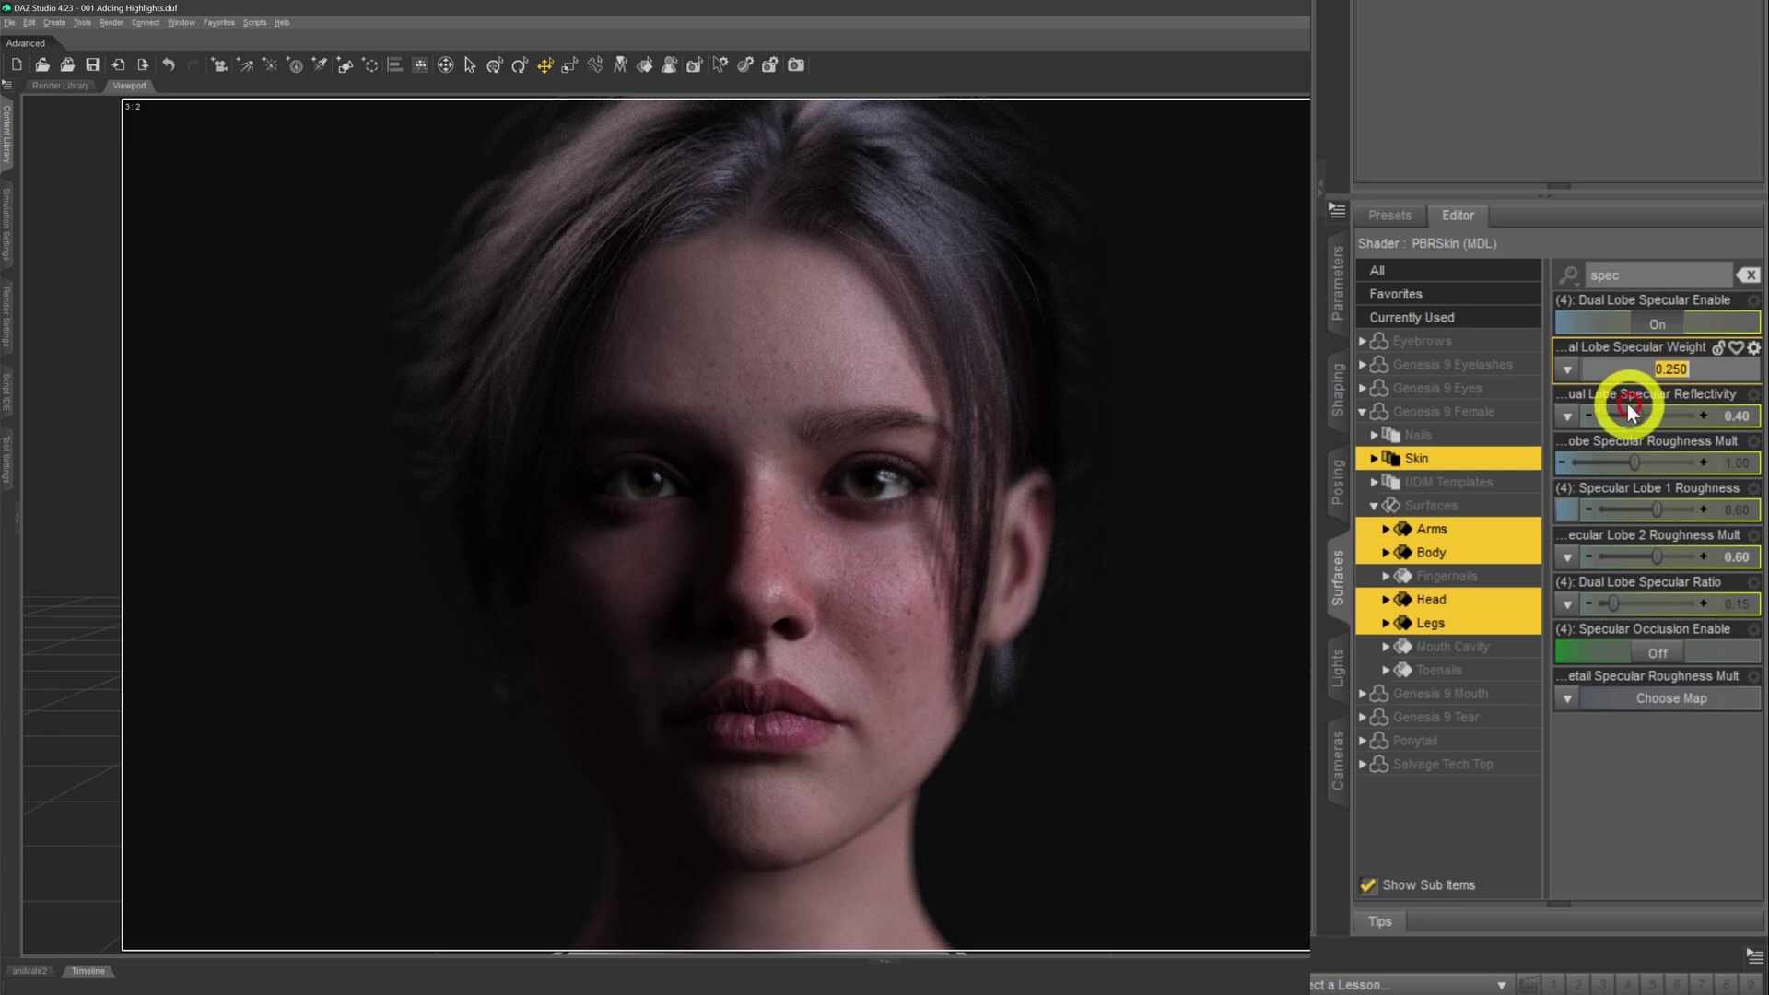
{"action": "type", "text": "0.6"}
{"action": "key", "text": "Return"}
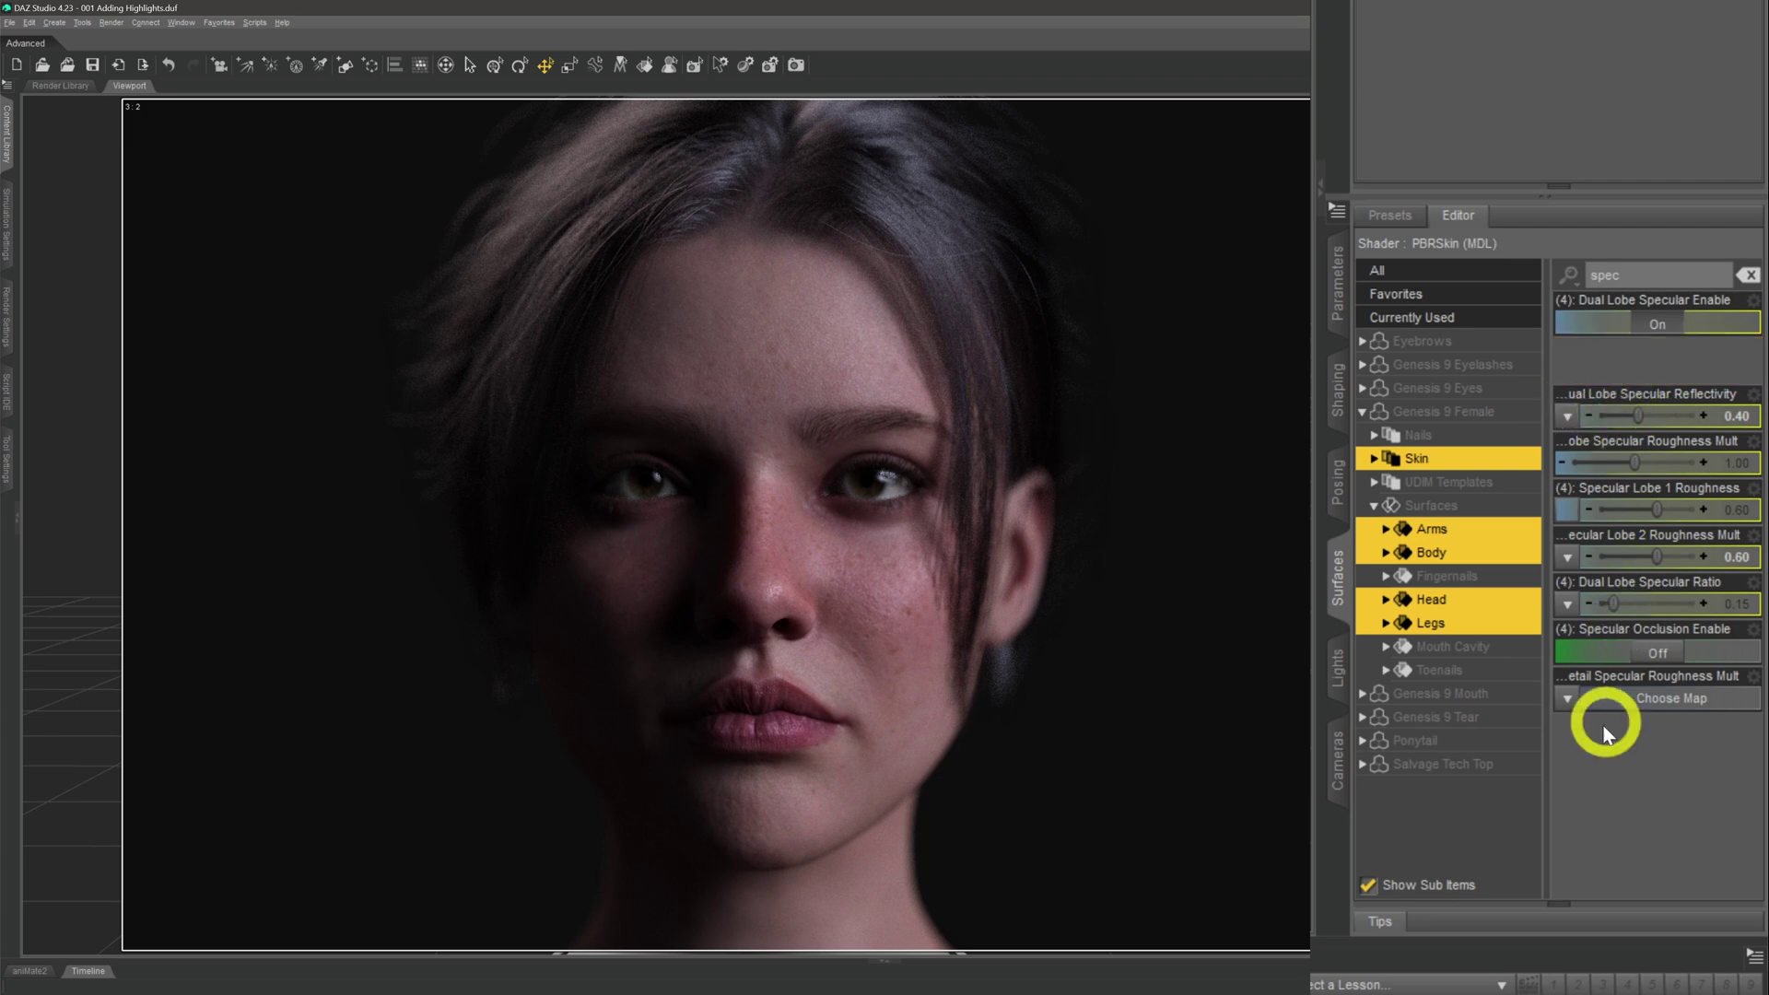